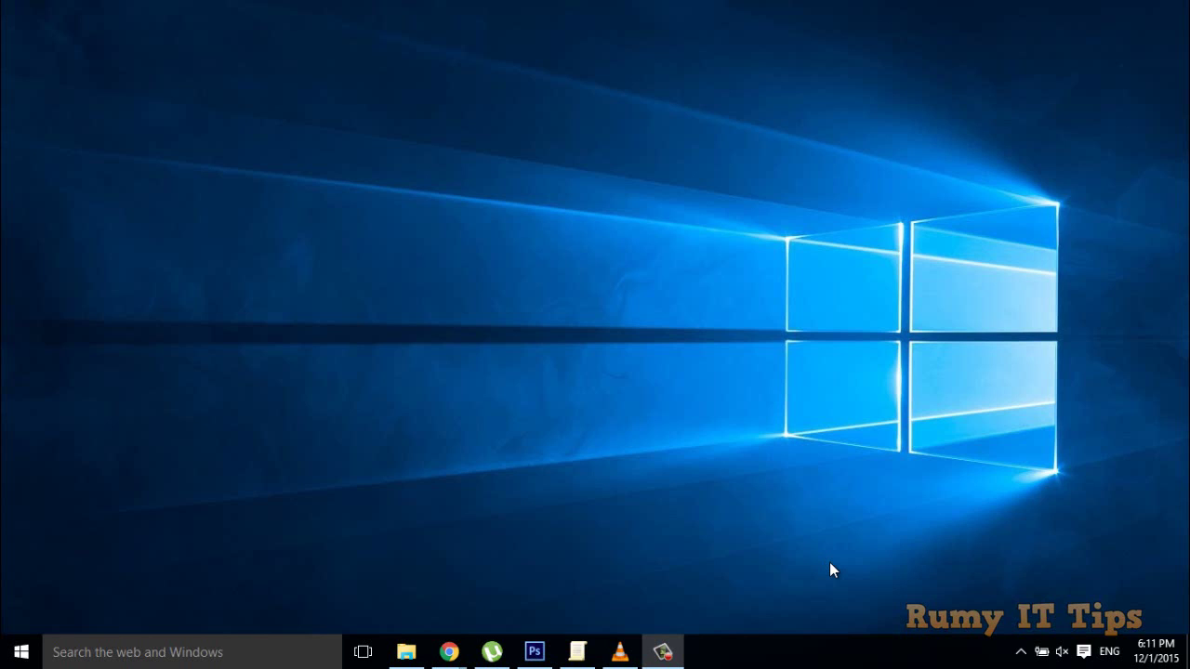
Open the Windows Run dialog with Win+R
{"action": "key", "text": "super+r"}
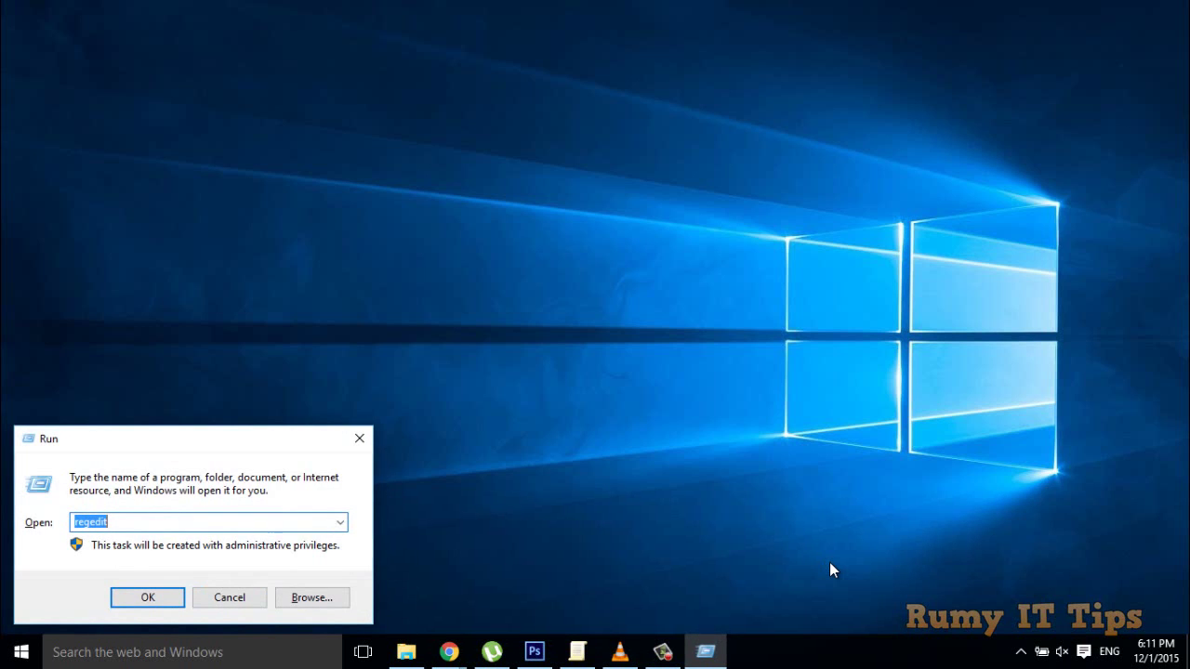
Run gpedit.msc to launch the Local Group Policy Editor
{"action": "type", "text": "gpedit."}
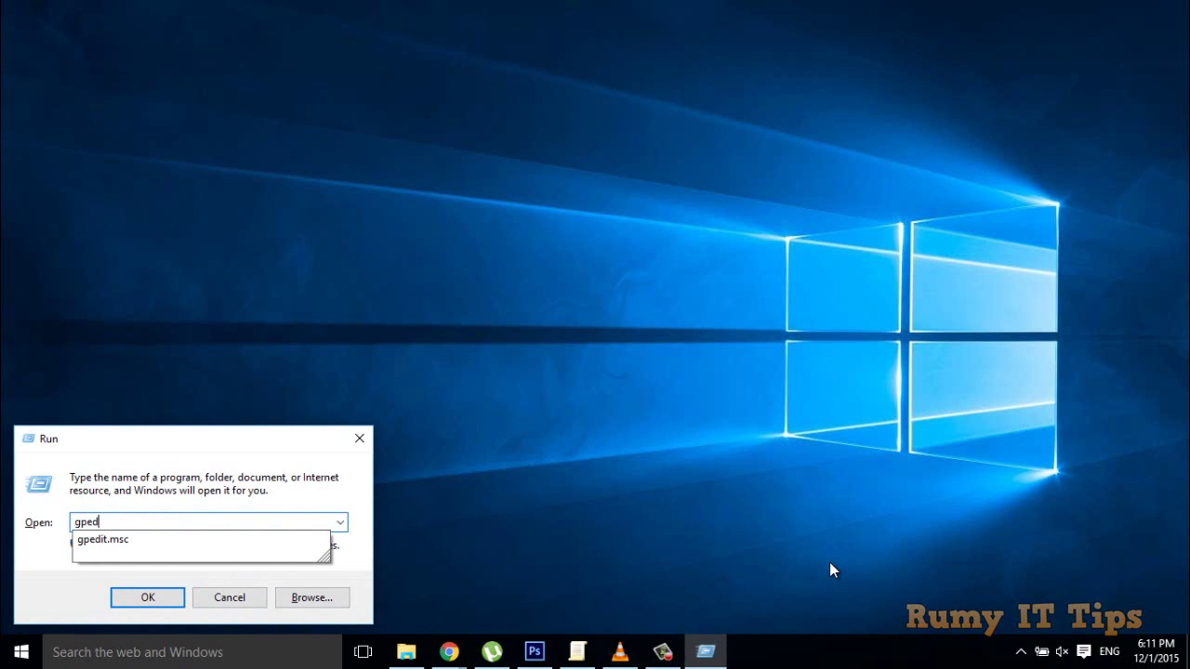
{"action": "type", "text": "msc"}
{"action": "key", "text": "Return"}
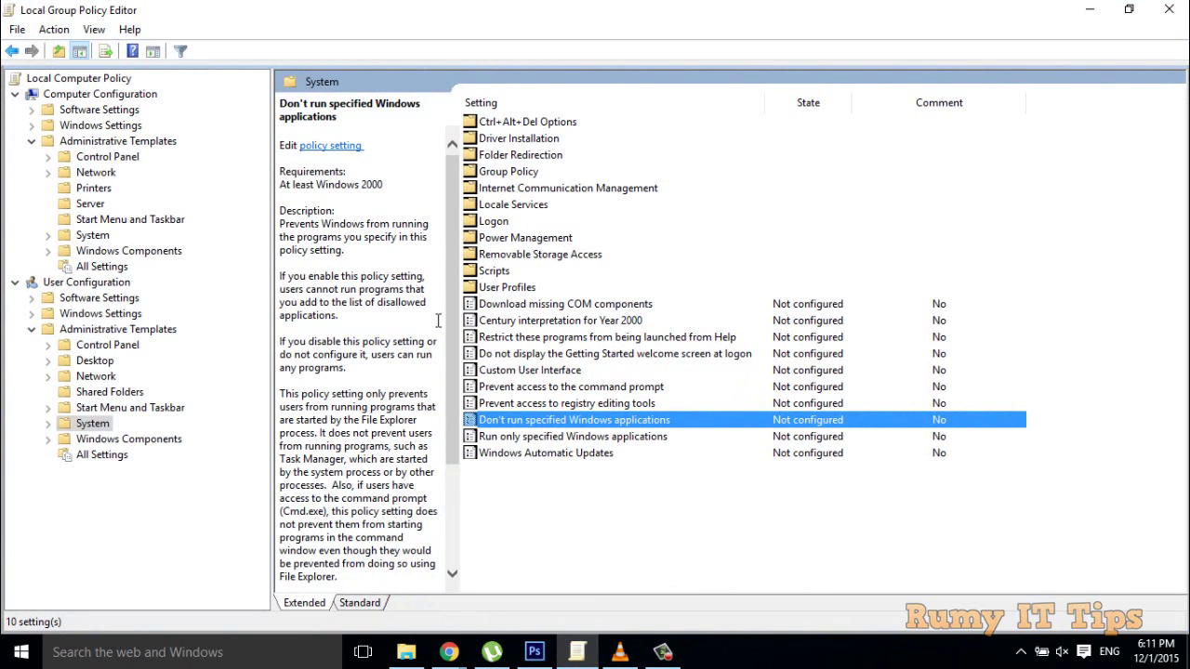
Go to Computer Configuration > Windows Components > Windows Installer in Standard view and select Turn off Windows Installer
{"action": "left_click", "coordinate": [34, 142]}
{"action": "left_click", "coordinate": [30, 205]}
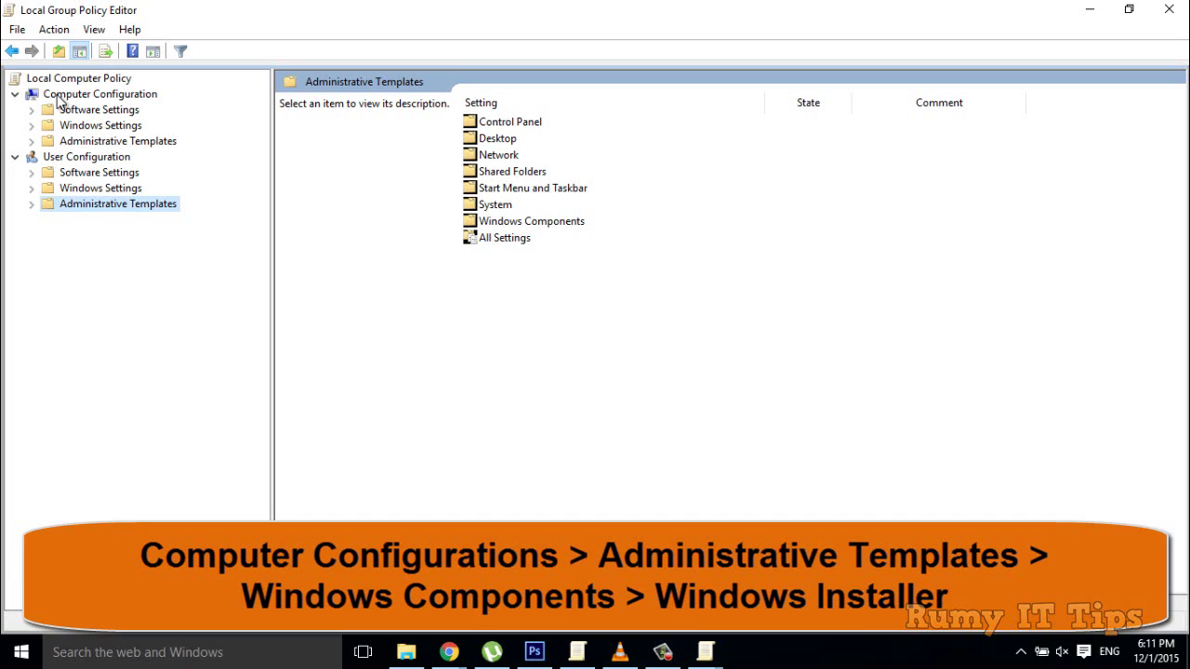
{"action": "left_click", "coordinate": [32, 141]}
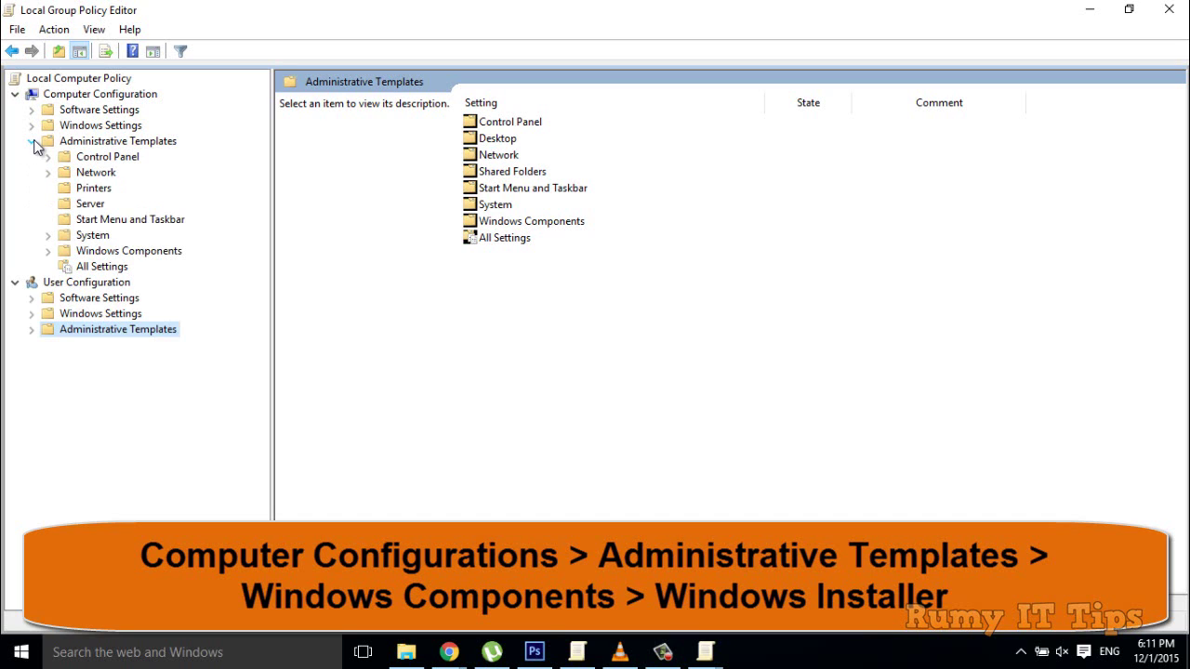
{"action": "left_click", "coordinate": [49, 252]}
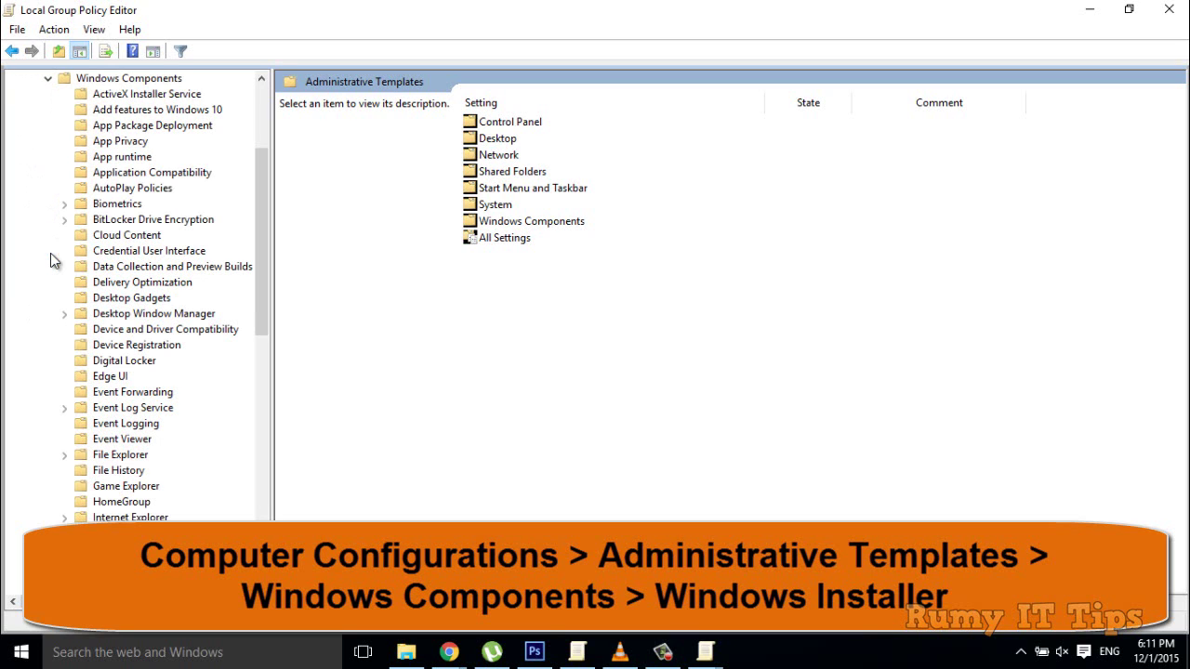
{"action": "left_click_drag", "start_coordinate": [259, 222], "coordinate": [257, 203]}
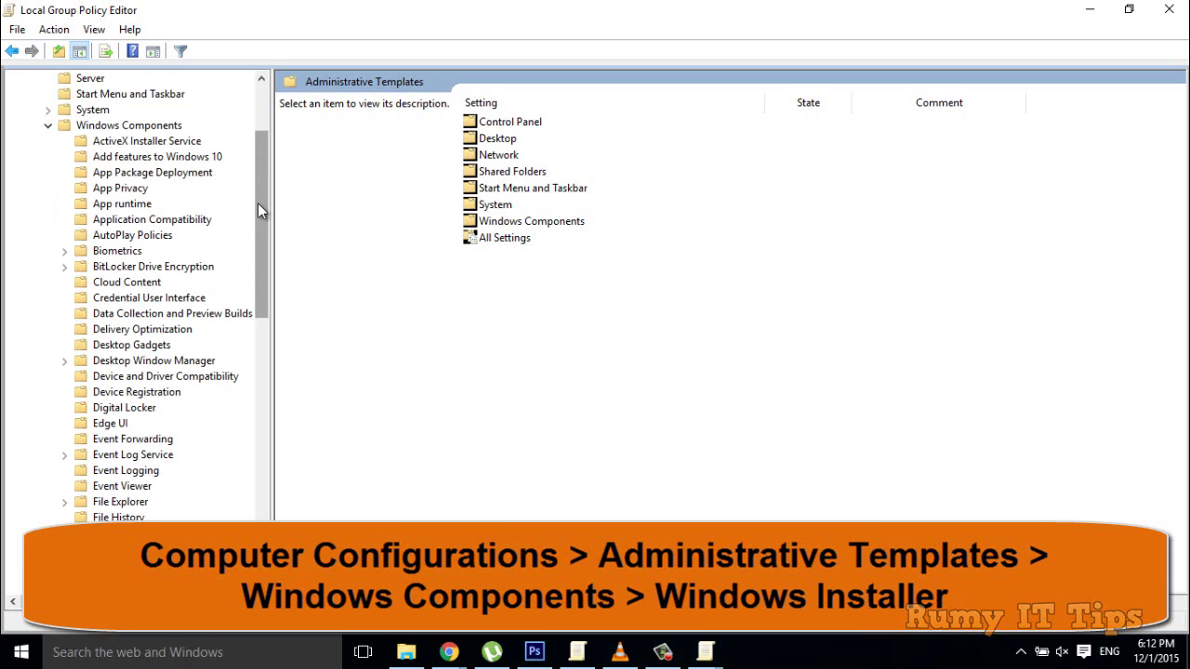
{"action": "left_click_drag", "start_coordinate": [257, 202], "coordinate": [260, 412]}
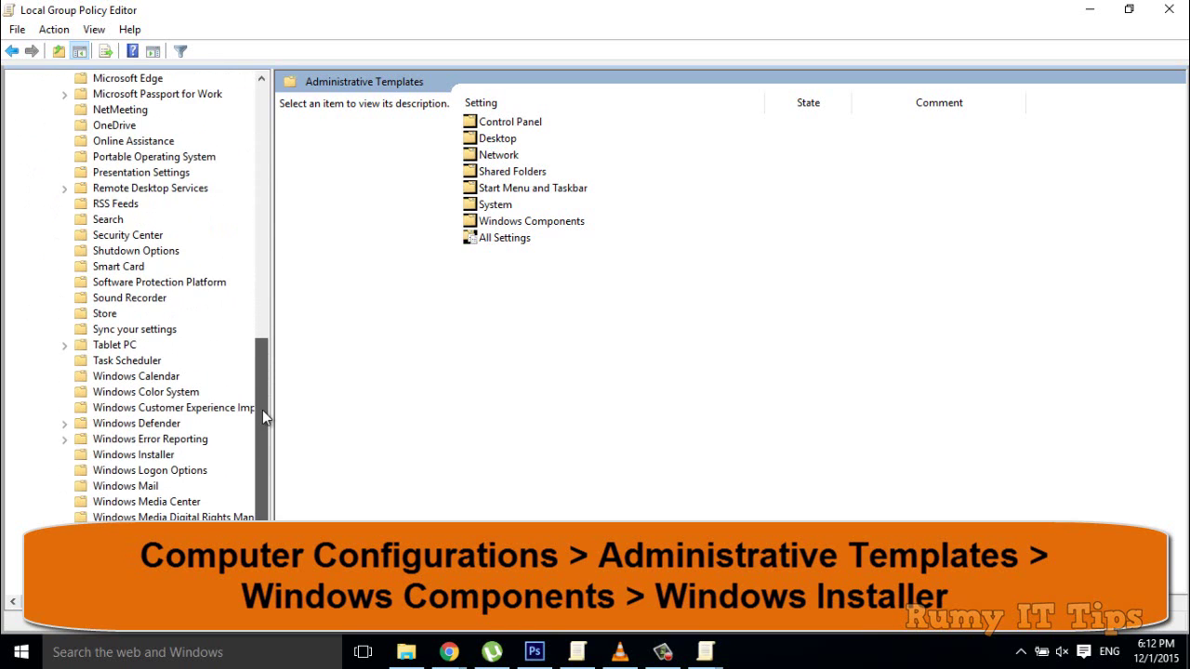
{"action": "left_click", "coordinate": [134, 454]}
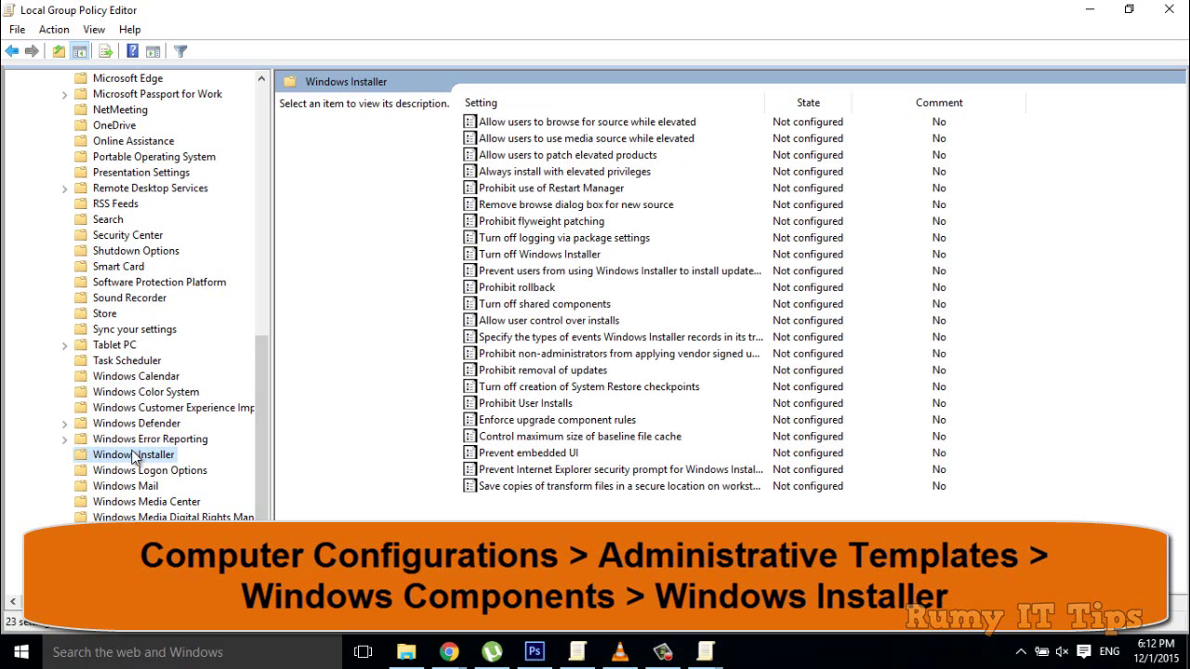
{"action": "left_click", "coordinate": [325, 611]}
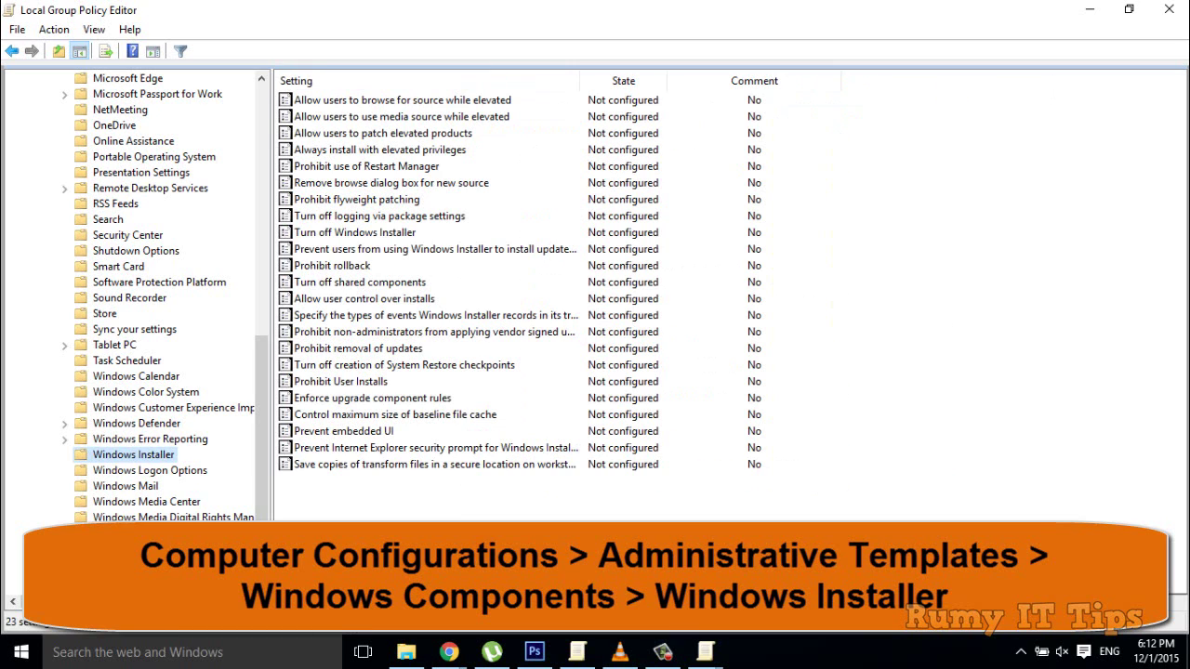
{"action": "left_click", "coordinate": [336, 236]}
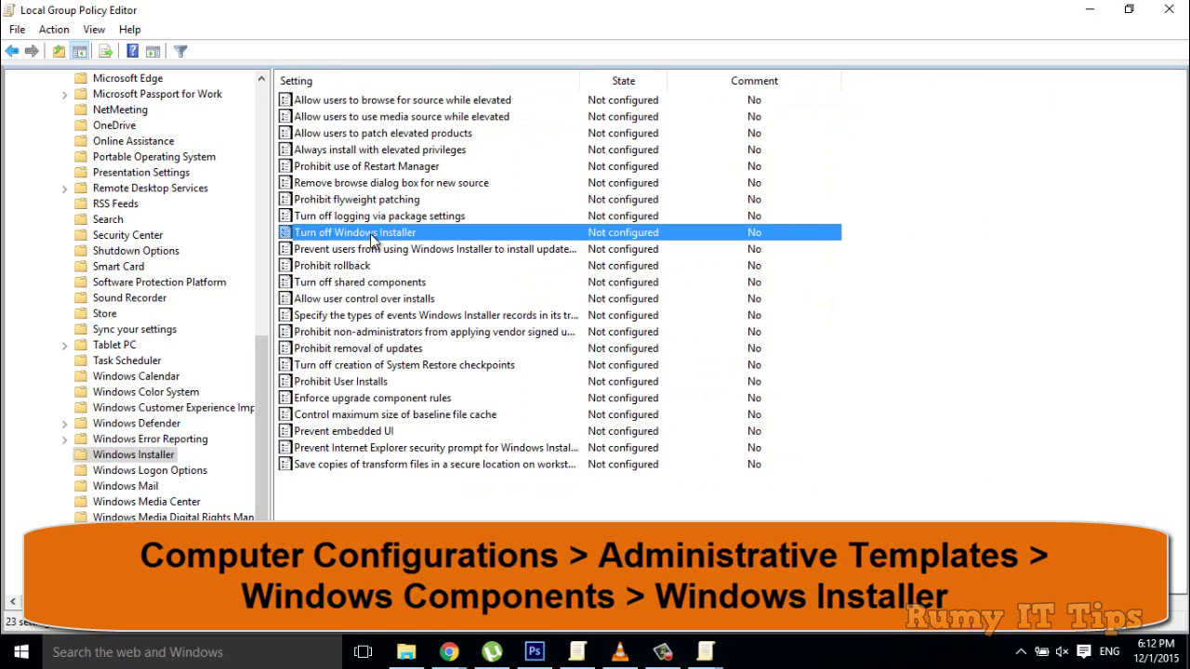
Enable Turn off Windows Installer for non-managed applications only and confirm with OK
{"action": "double_click", "coordinate": [370, 234]}
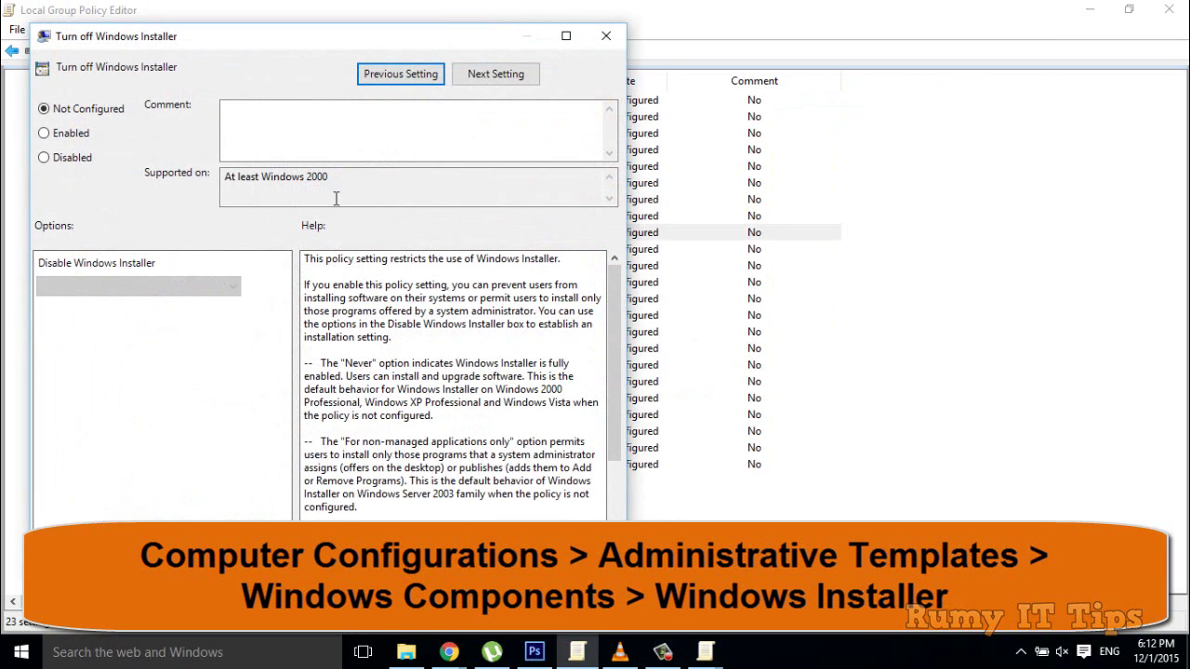
{"action": "left_click_drag", "start_coordinate": [179, 42], "coordinate": [645, 89]}
{"action": "left_click", "coordinate": [545, 182]}
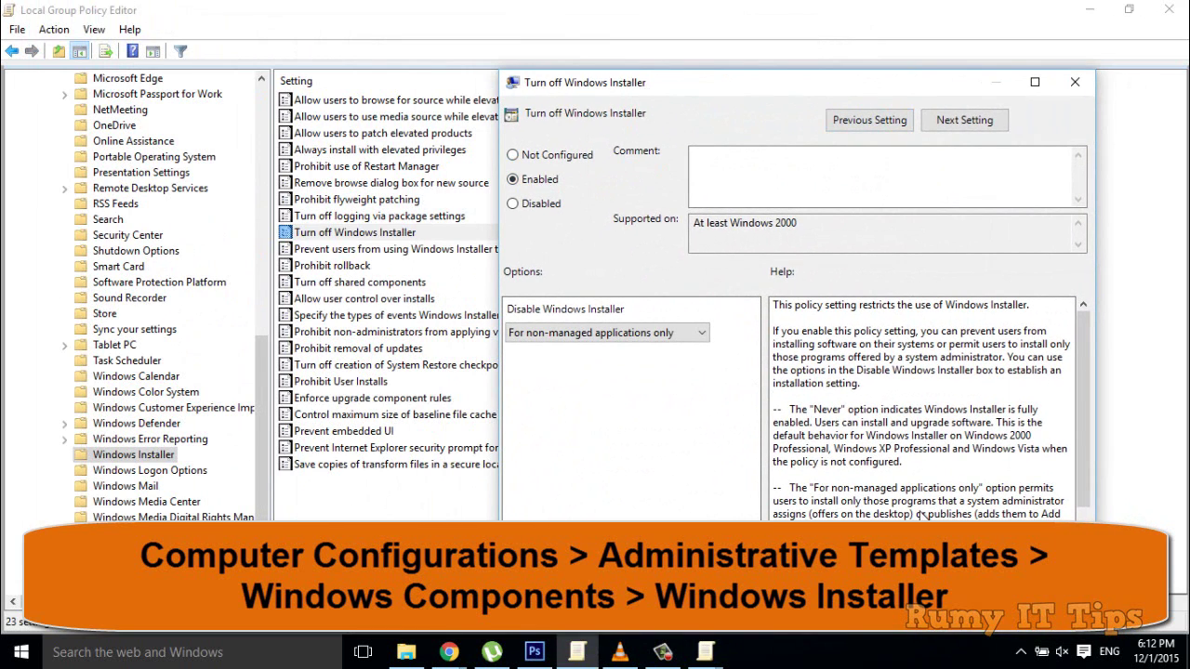
{"action": "left_click", "coordinate": [700, 334]}
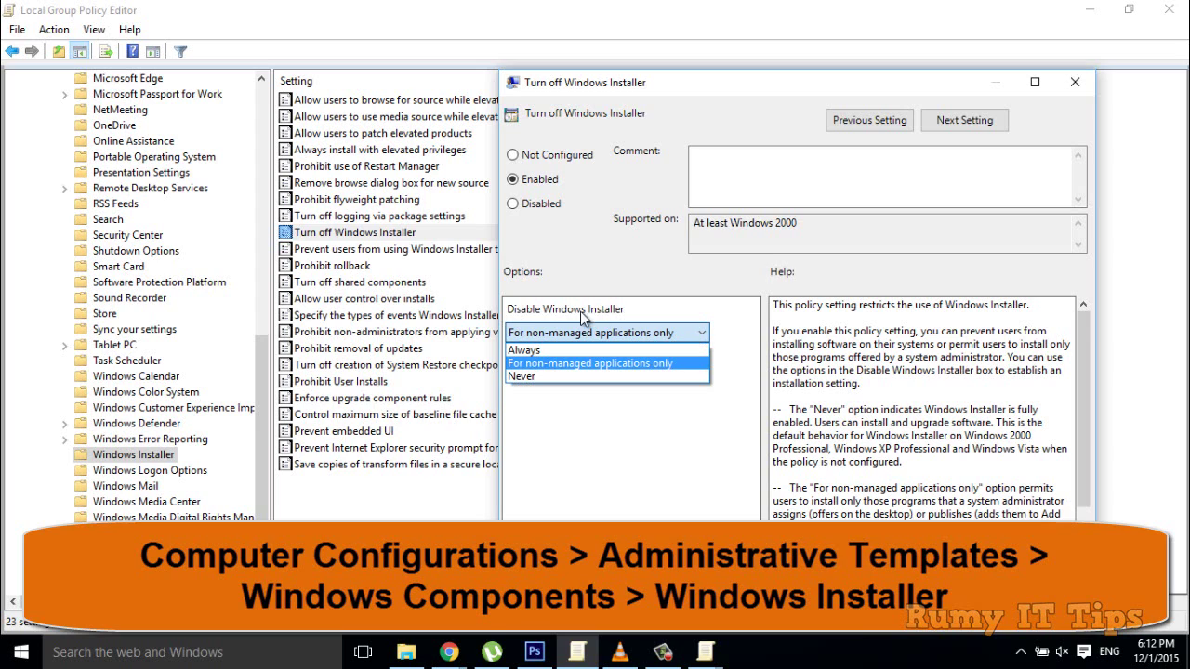
{"action": "left_click", "coordinate": [554, 367]}
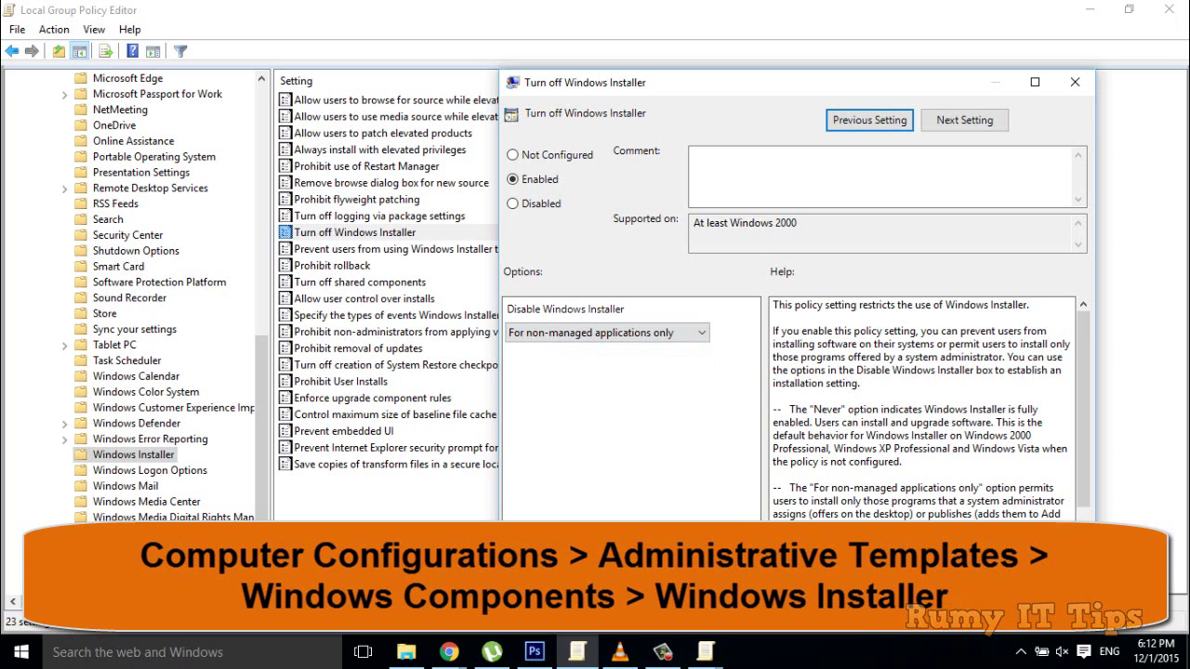
{"action": "left_click", "coordinate": [892, 604]}
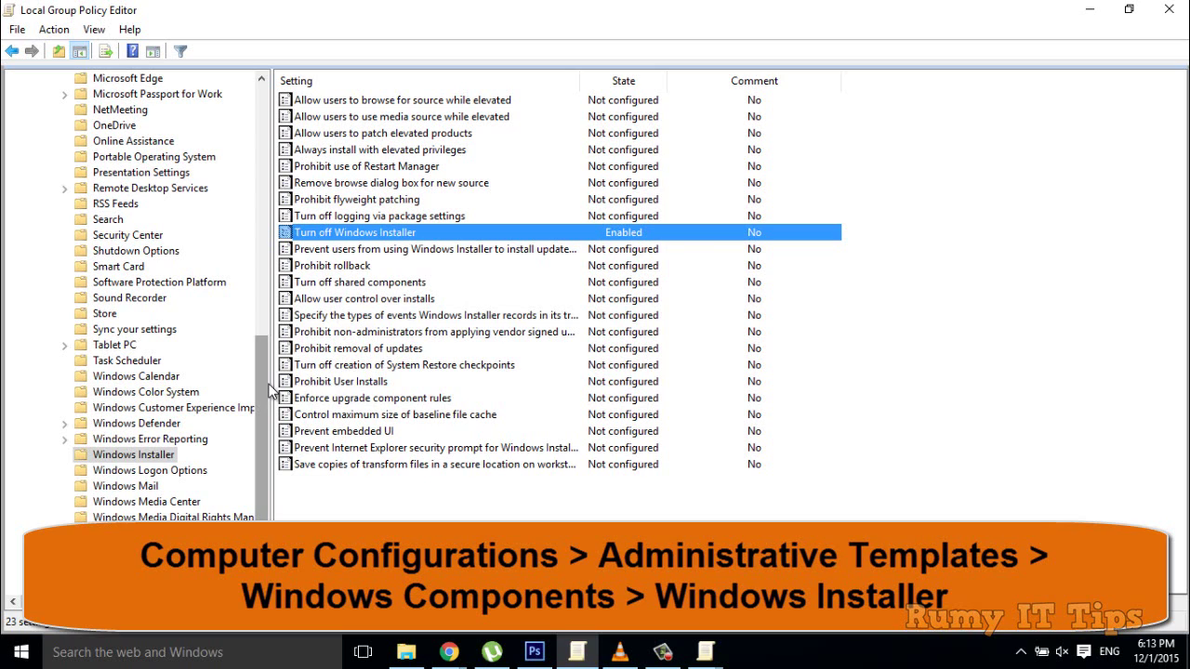
Collapse Computer Configuration, open User Configuration > System in Standard view, and select Don't run specified Windows applications
{"action": "left_click_drag", "start_coordinate": [269, 390], "coordinate": [264, 148]}
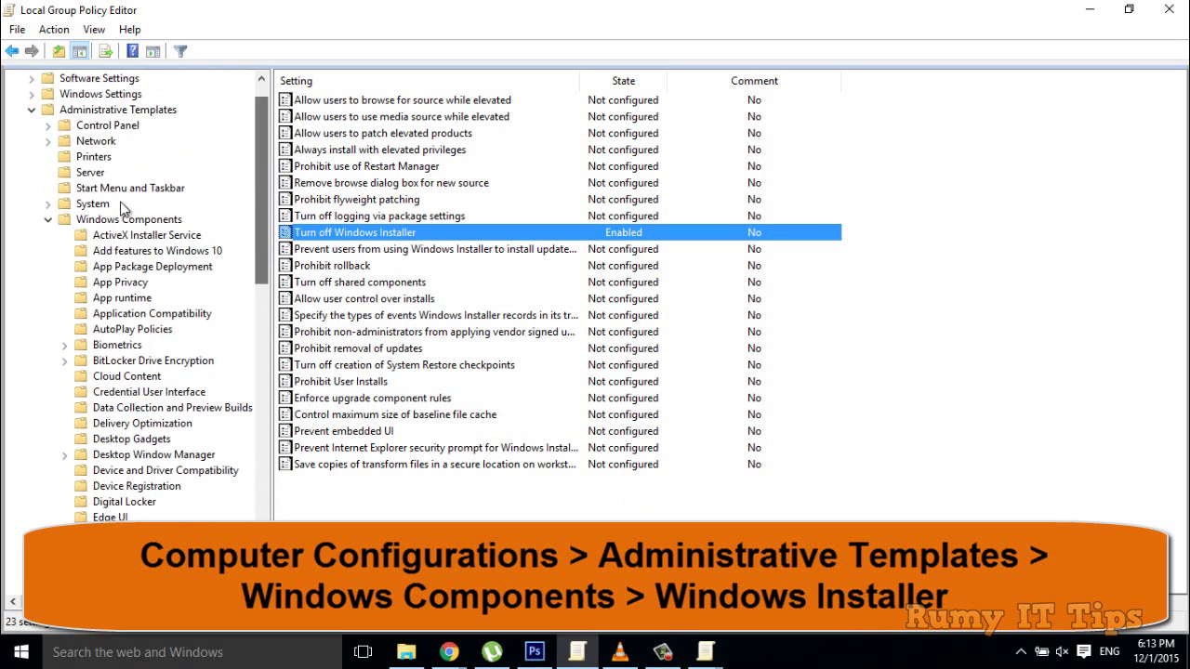
{"action": "left_click", "coordinate": [52, 218]}
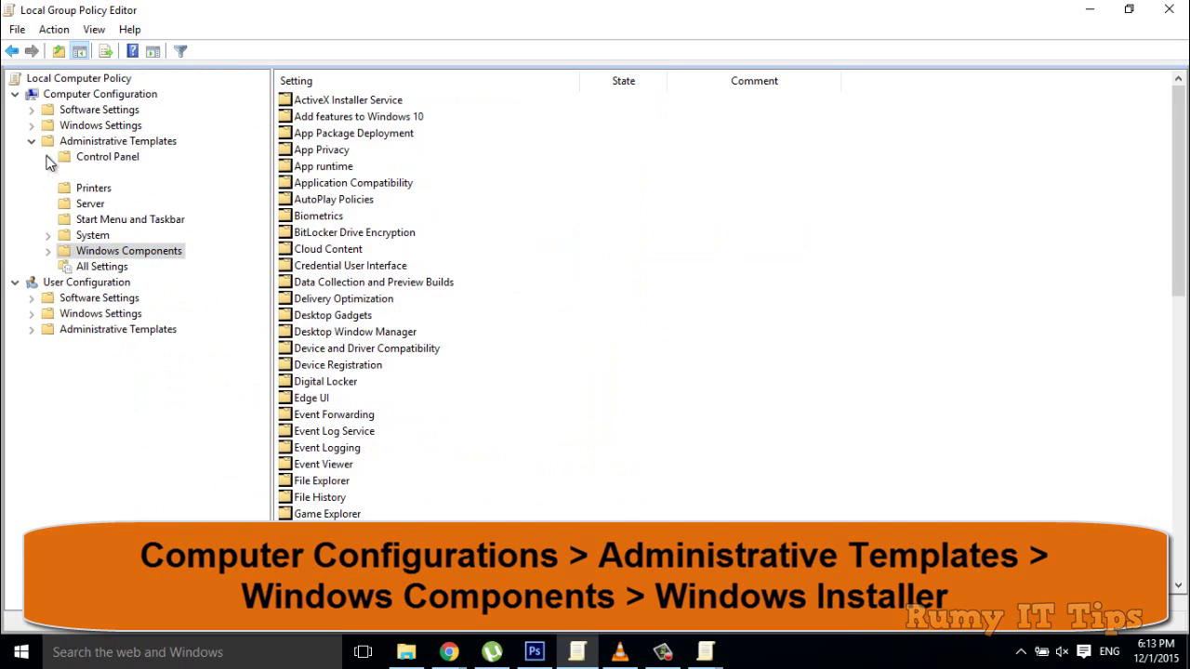
{"action": "left_click", "coordinate": [32, 140]}
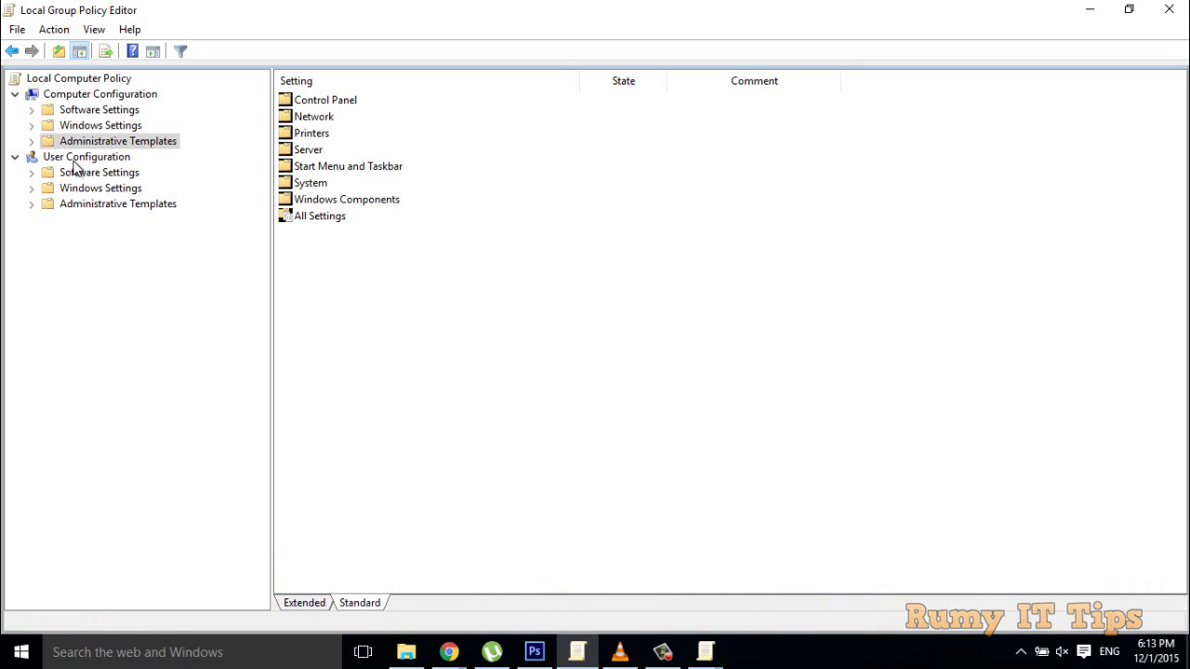
{"action": "left_click", "coordinate": [32, 204]}
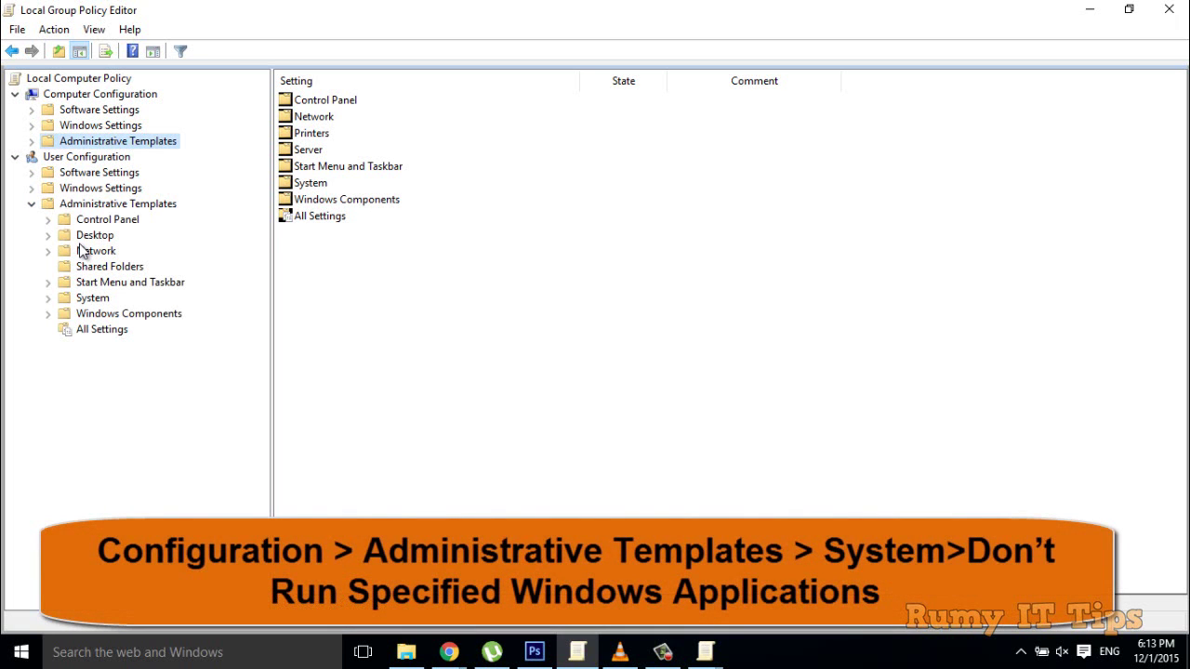
{"action": "left_click", "coordinate": [49, 299]}
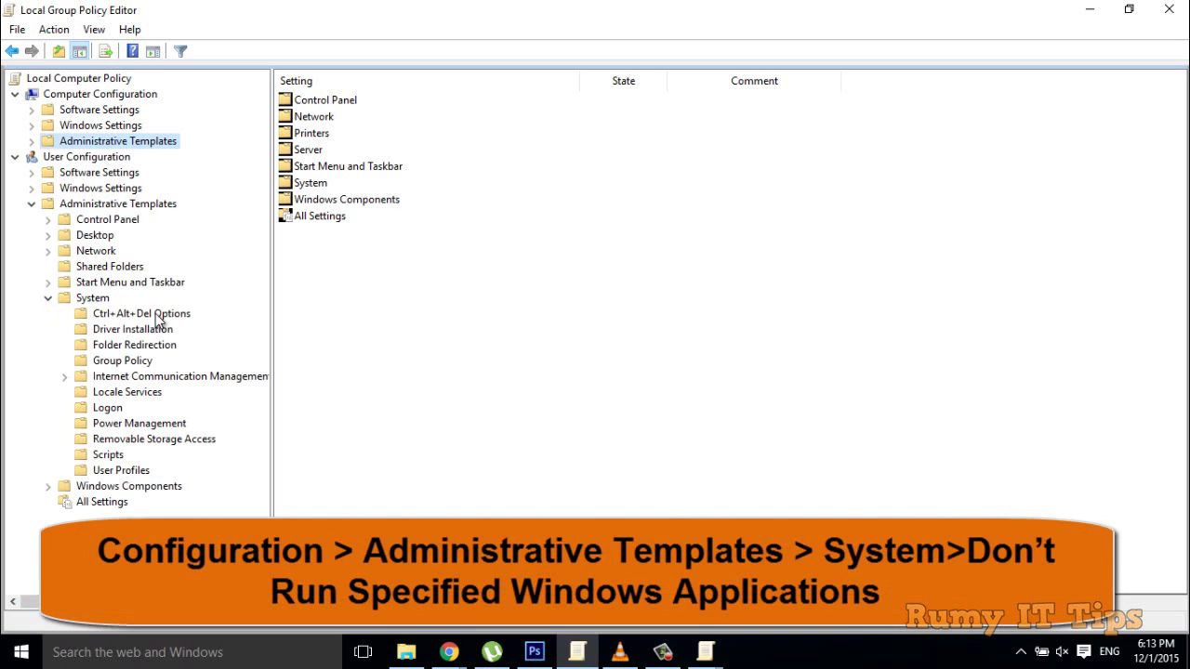
{"action": "double_click", "coordinate": [106, 298]}
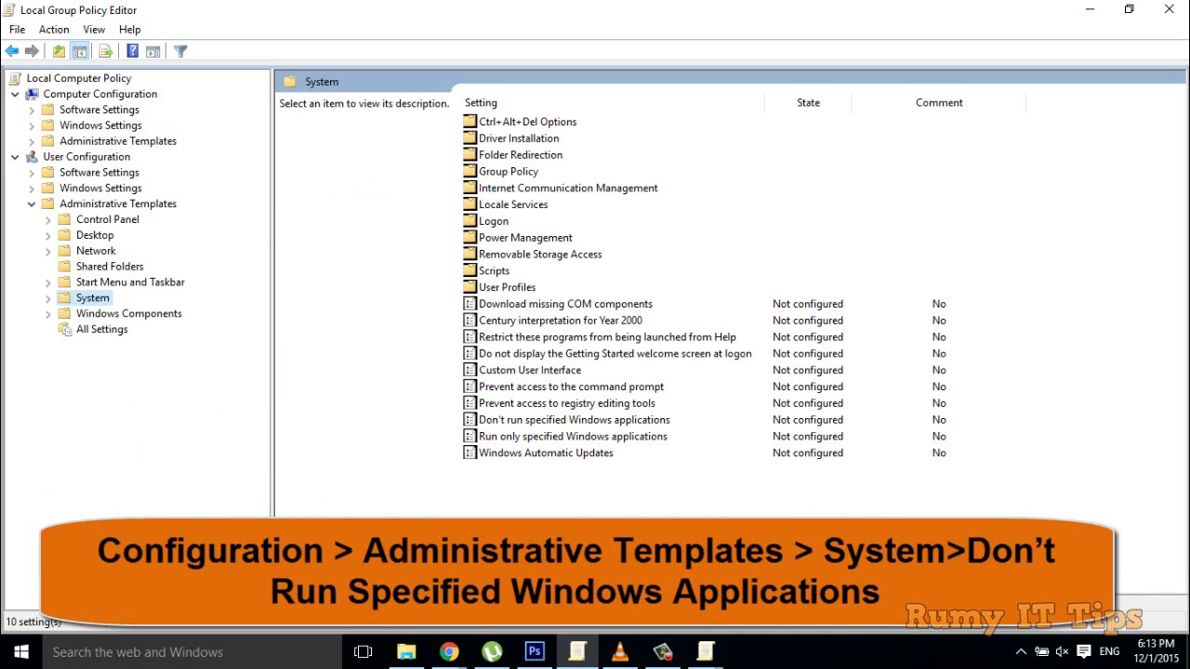
{"action": "left_click", "coordinate": [346, 606]}
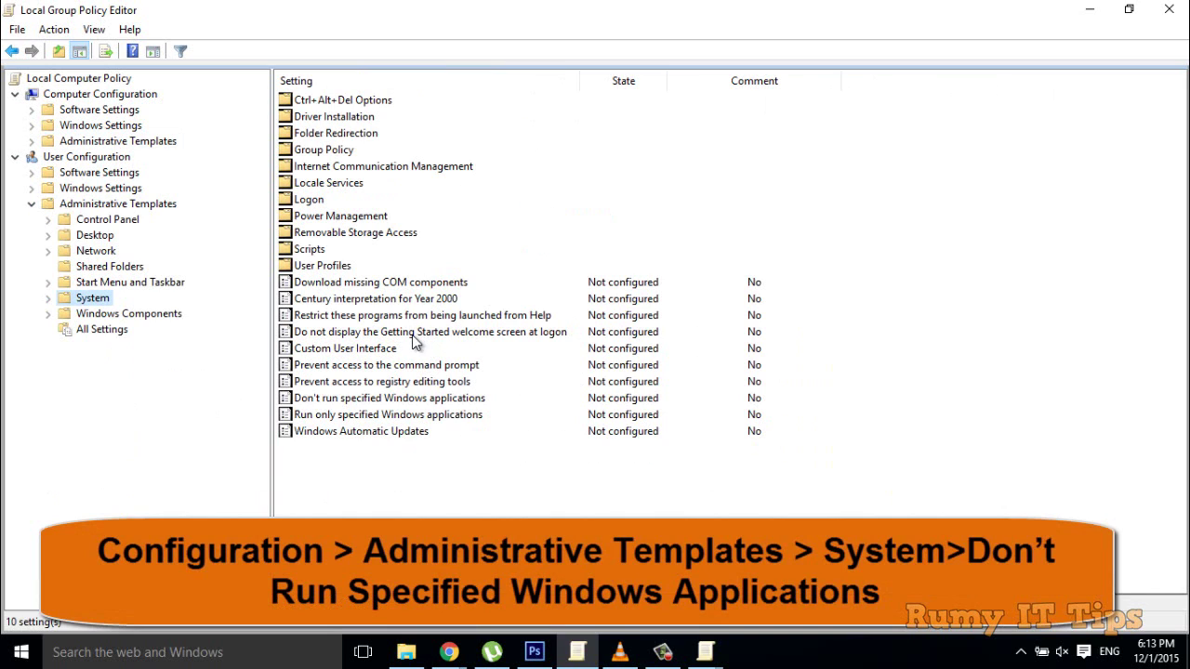
{"action": "left_click", "coordinate": [410, 400]}
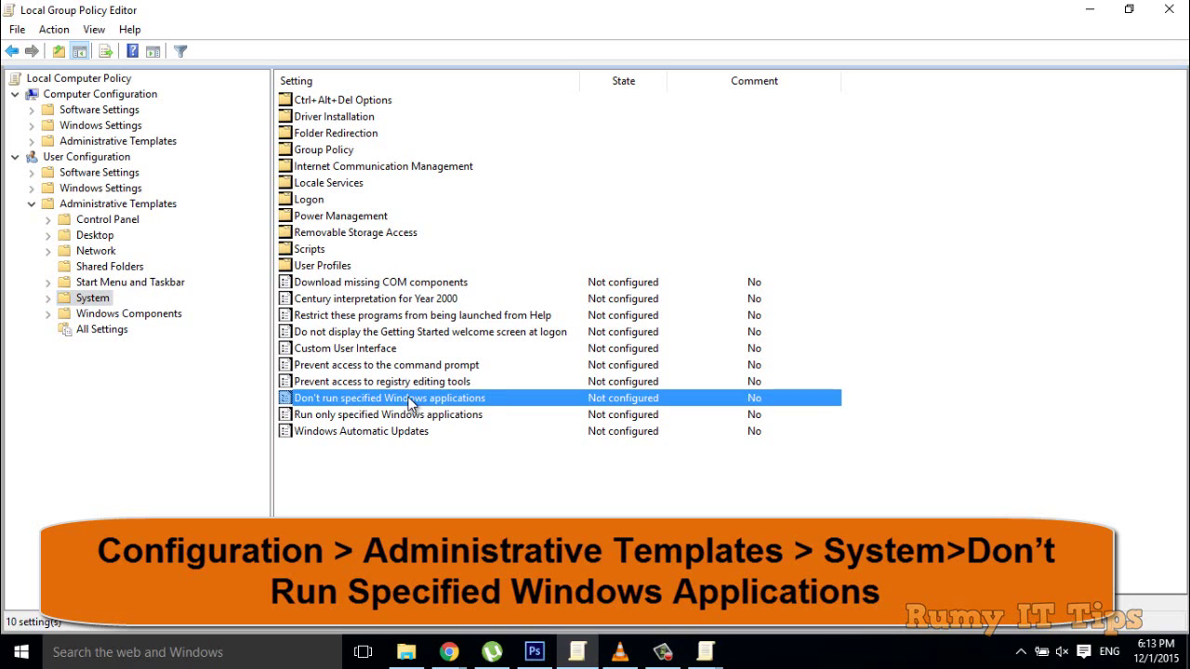
Enable Don't run specified Windows applications with notepad.exe in its disallowed list, and apply
{"action": "double_click", "coordinate": [550, 400]}
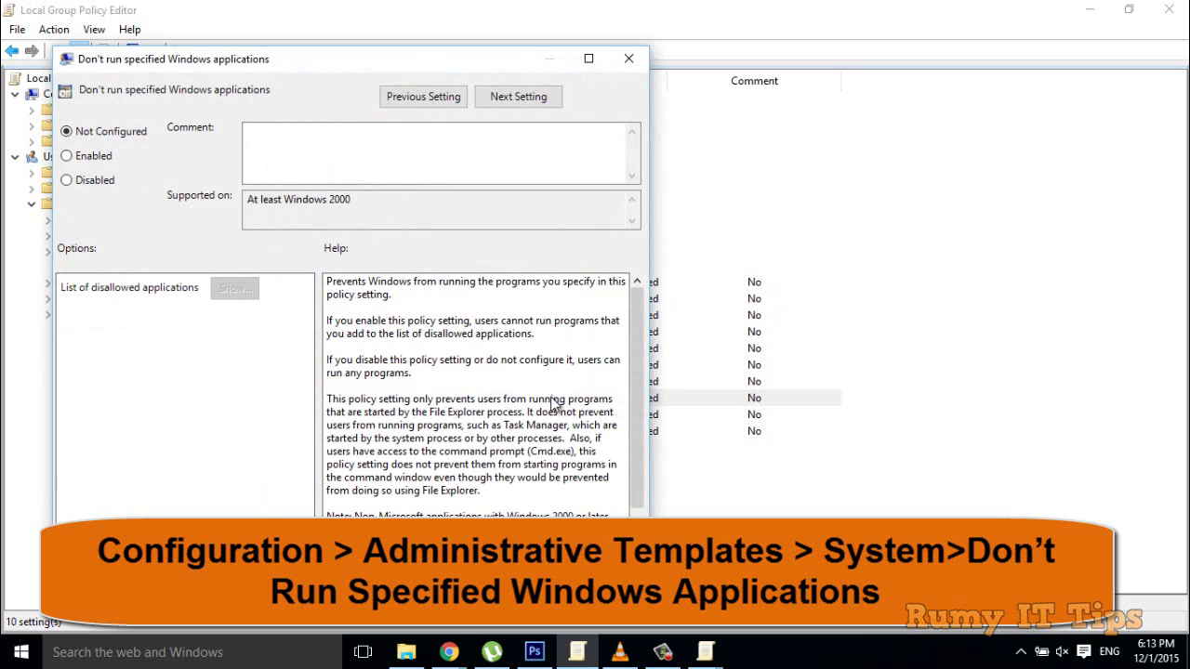
{"action": "left_click_drag", "start_coordinate": [216, 53], "coordinate": [397, 43]}
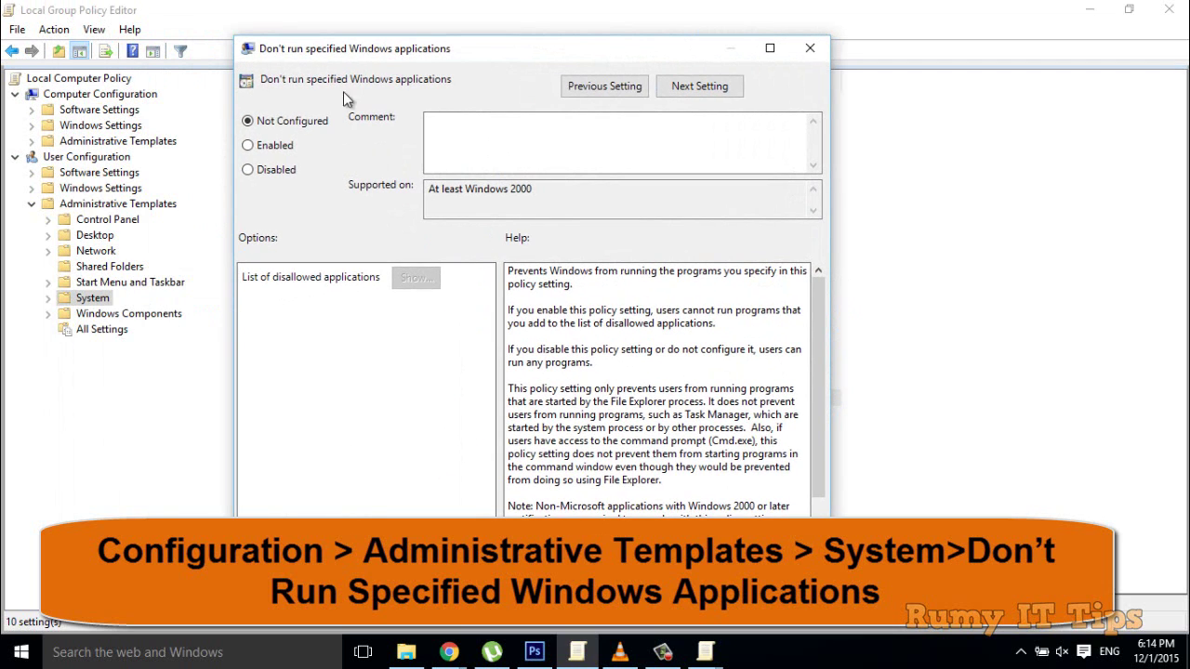
{"action": "left_click", "coordinate": [271, 147]}
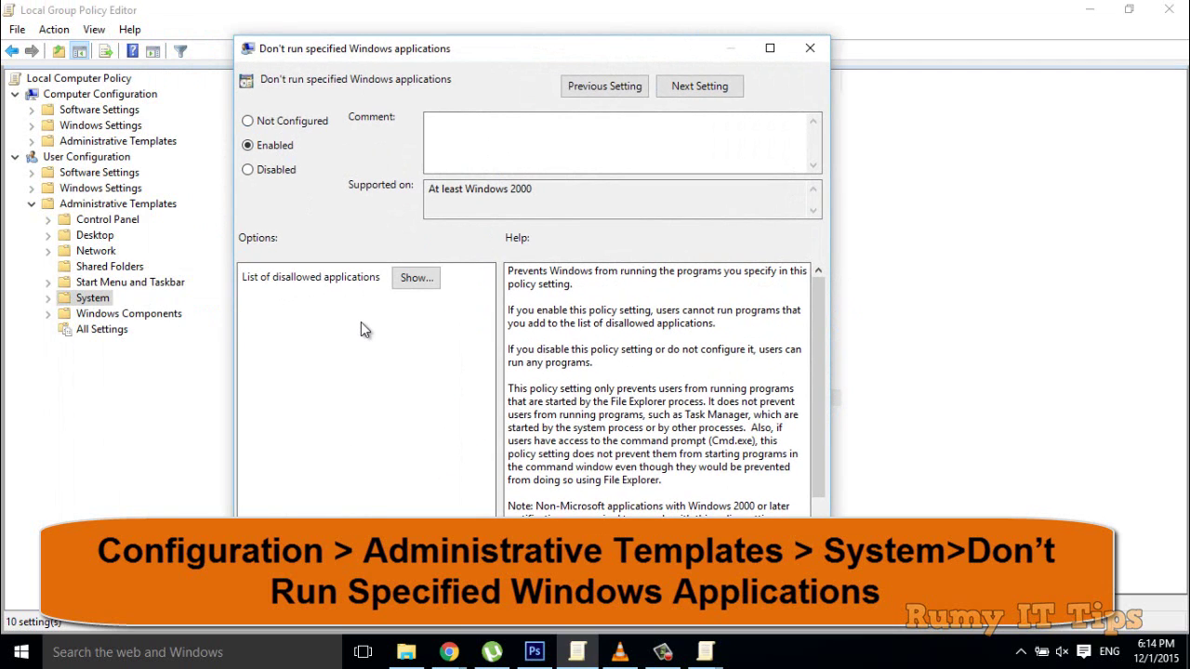
{"action": "left_click", "coordinate": [414, 277]}
{"action": "left_click_drag", "start_coordinate": [214, 86], "coordinate": [576, 113]}
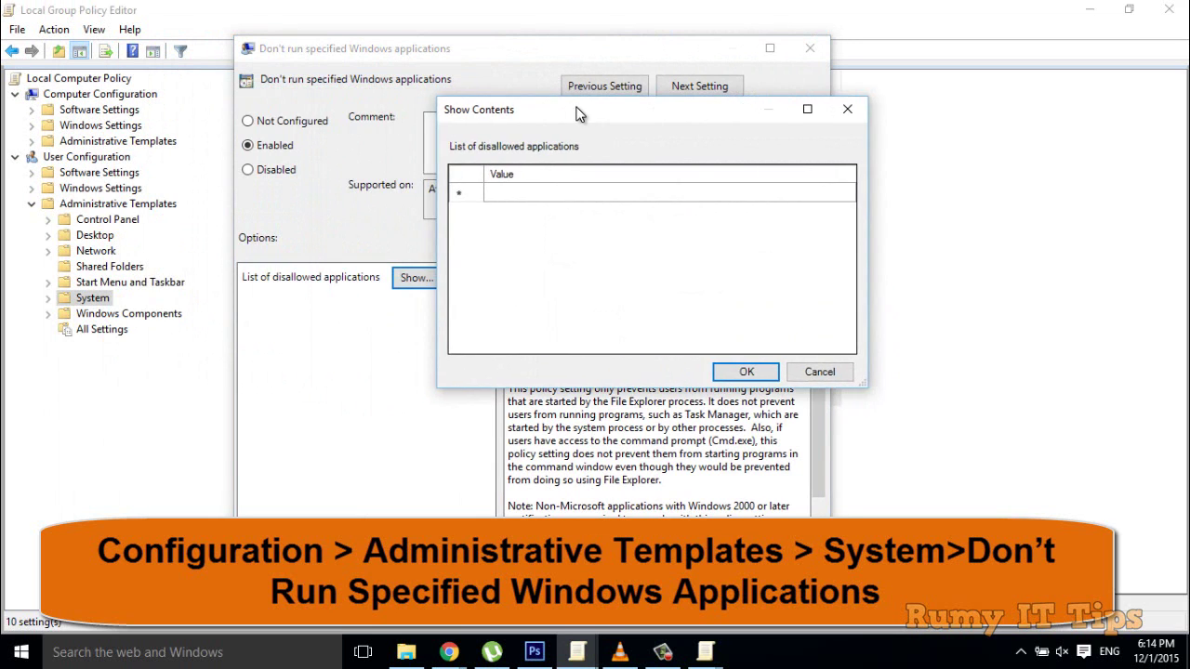
{"action": "left_click", "coordinate": [555, 195]}
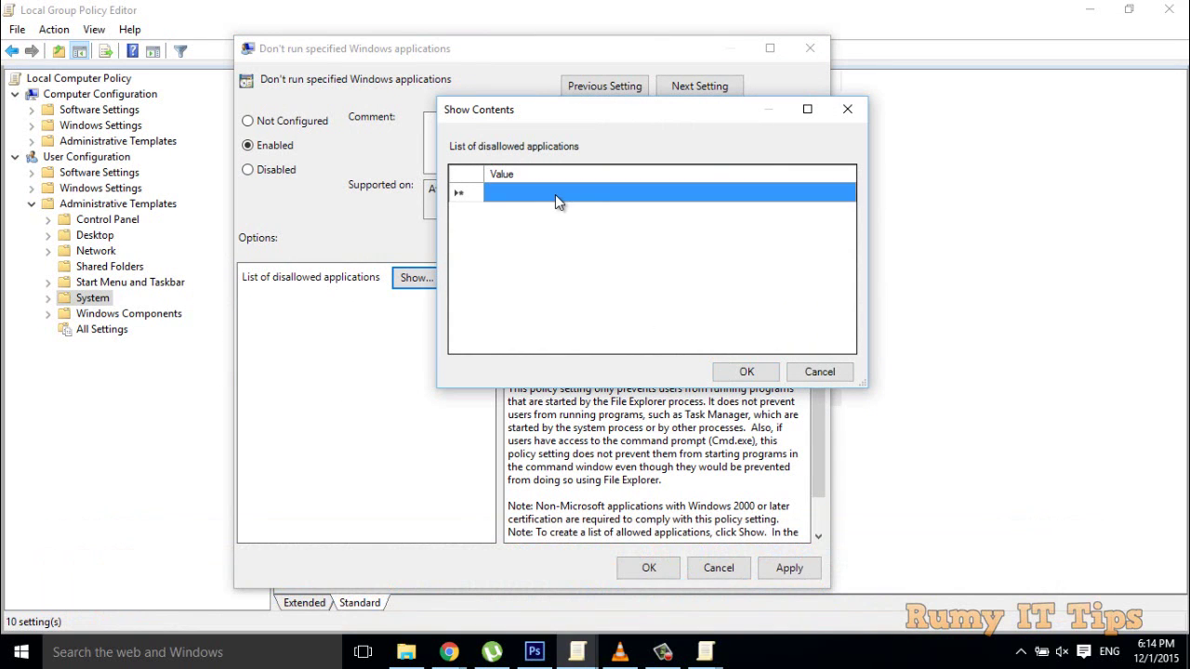
{"action": "left_click", "coordinate": [544, 192]}
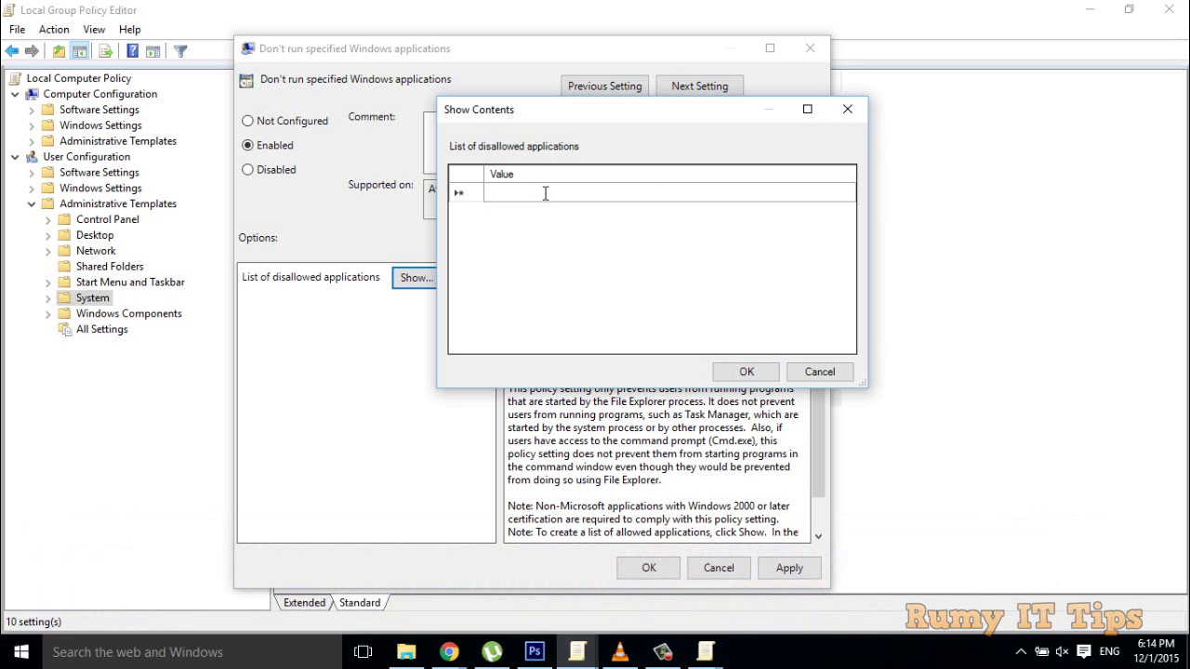
{"action": "type", "text": "not"}
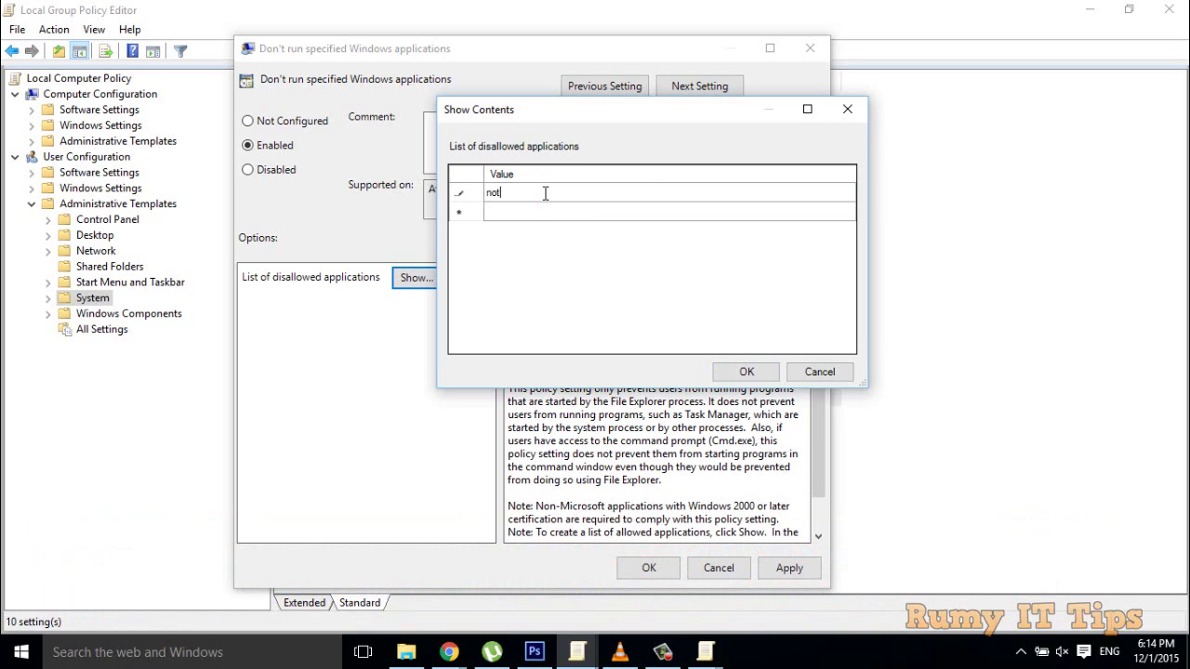
{"action": "type", "text": "epad.exe"}
{"action": "left_click", "coordinate": [746, 373]}
{"action": "left_click", "coordinate": [782, 573]}
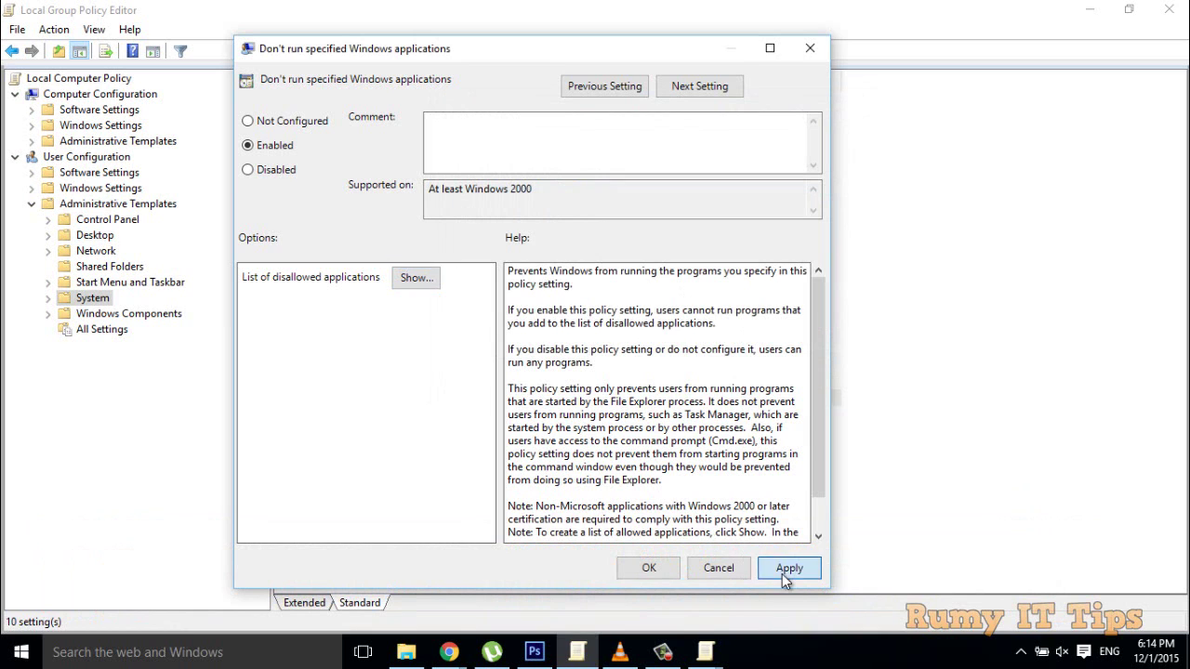
{"action": "left_click", "coordinate": [661, 569]}
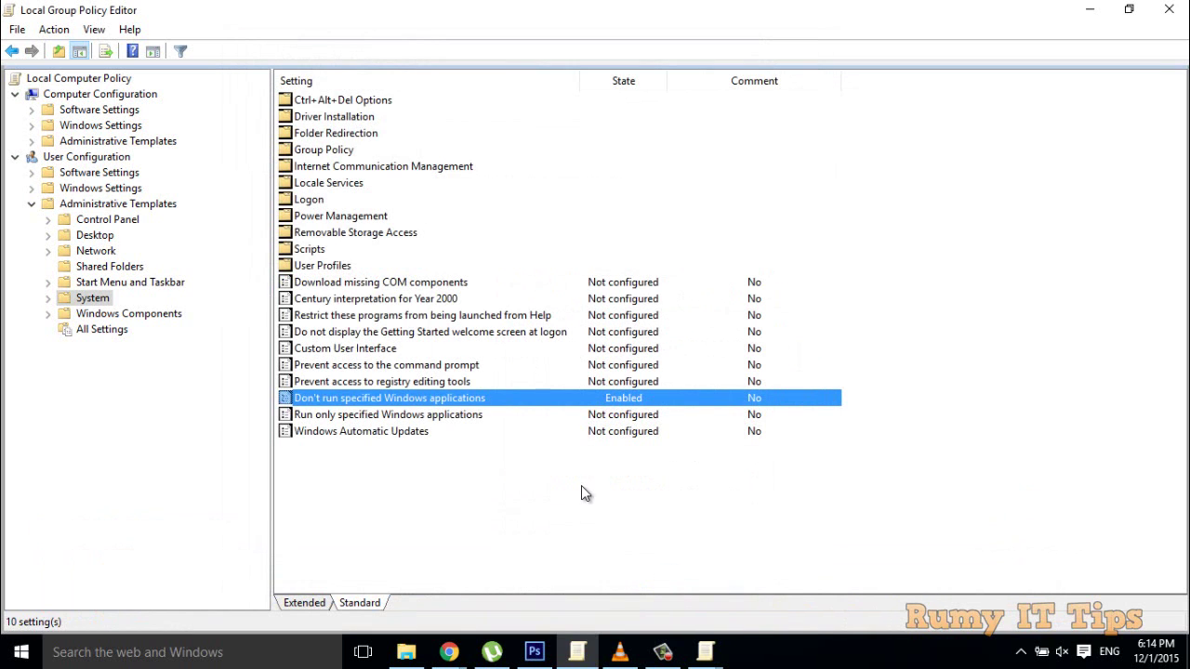
Run notepad to confirm it is blocked, dismiss the restriction error, and switch to File Explorer
{"action": "key", "text": "super+r"}
{"action": "type", "text": "n"}
{"action": "key", "text": "Down"}
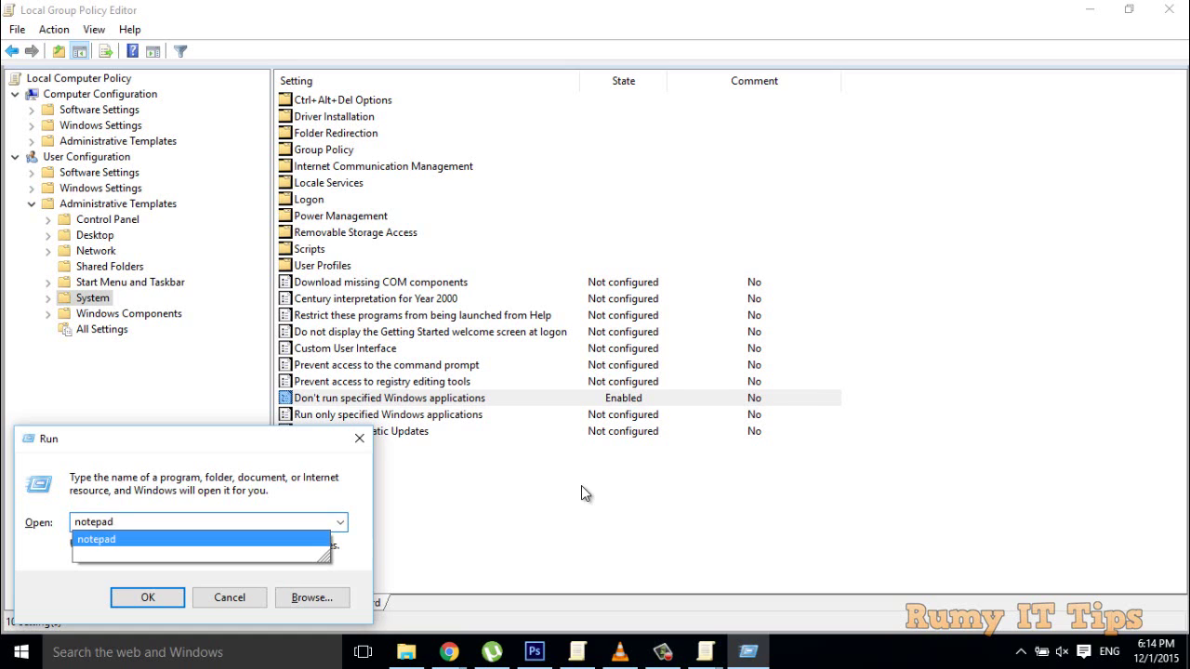
{"action": "key", "text": "Return"}
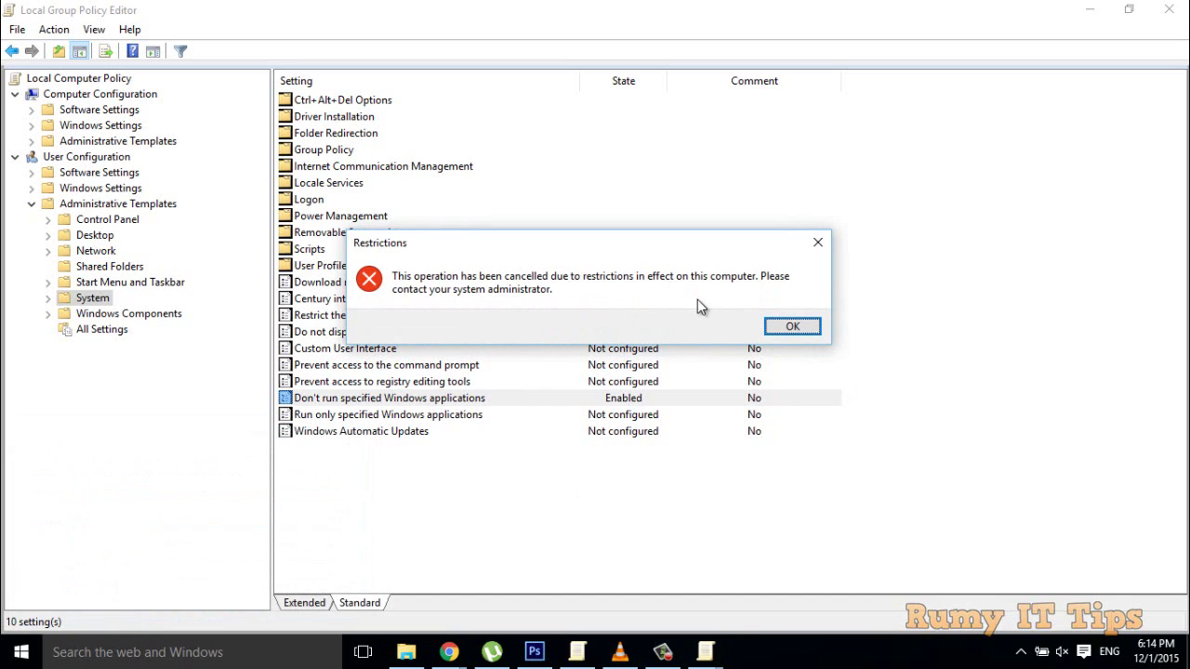
{"action": "left_click", "coordinate": [790, 328]}
{"action": "left_click", "coordinate": [361, 439]}
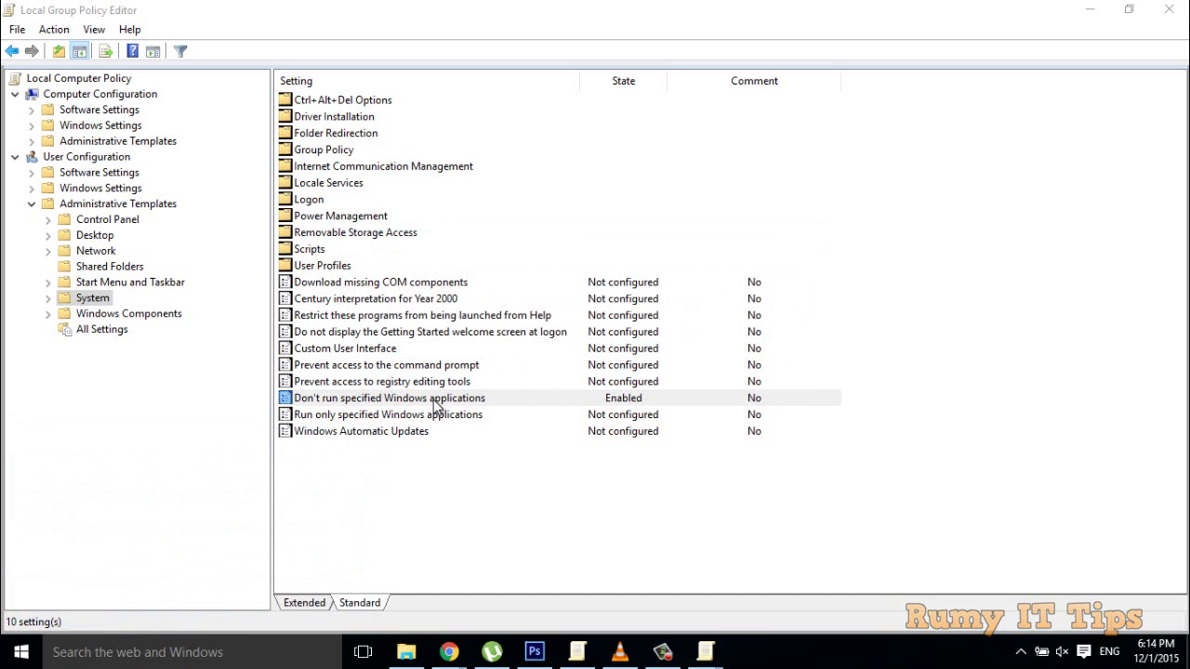
{"action": "double_click", "coordinate": [439, 406]}
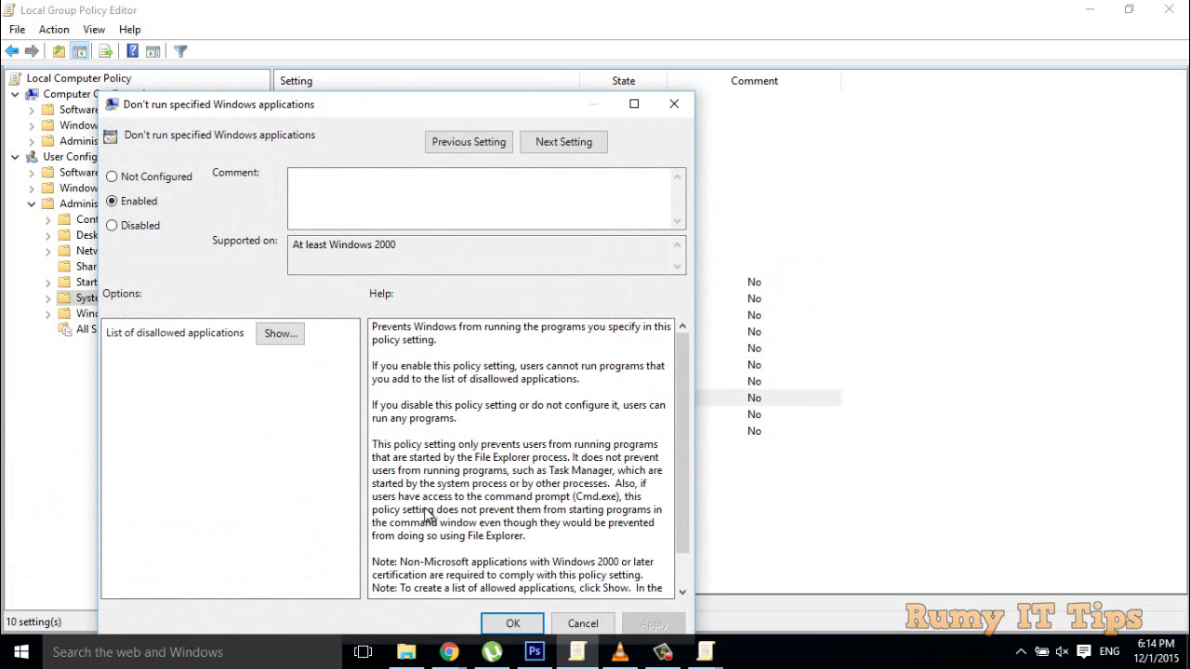
{"action": "left_click", "coordinate": [406, 652]}
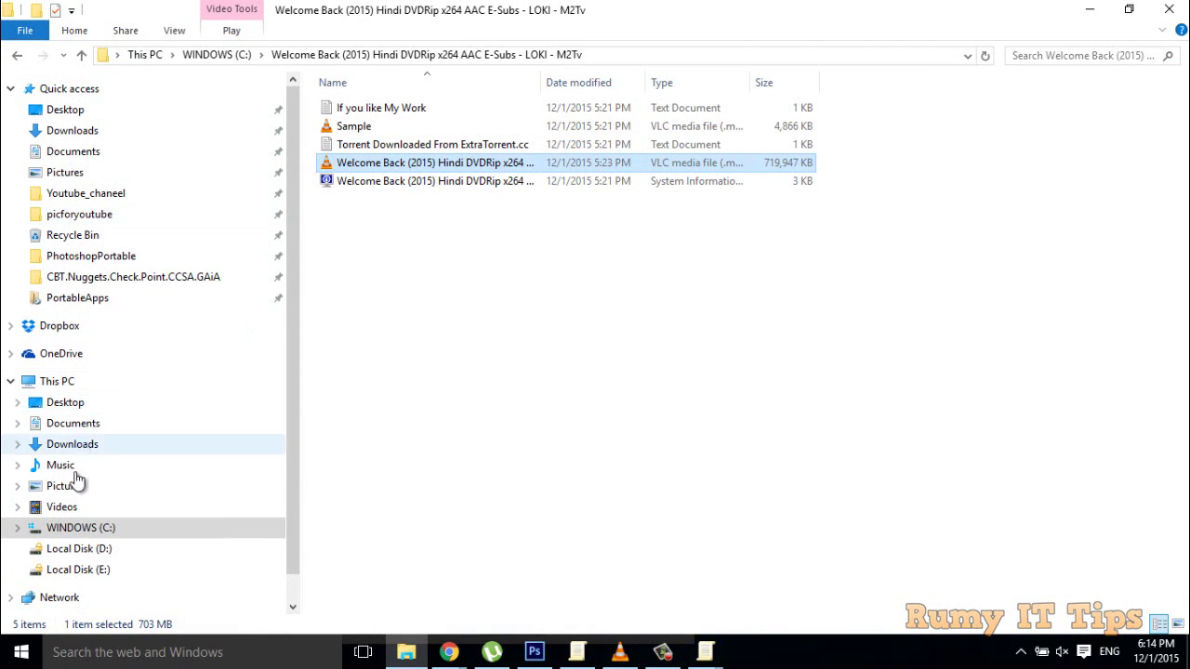
Browse to C:\Program Files (x86)\PrivaZer and try launching PrivaZer
{"action": "left_click", "coordinate": [80, 528]}
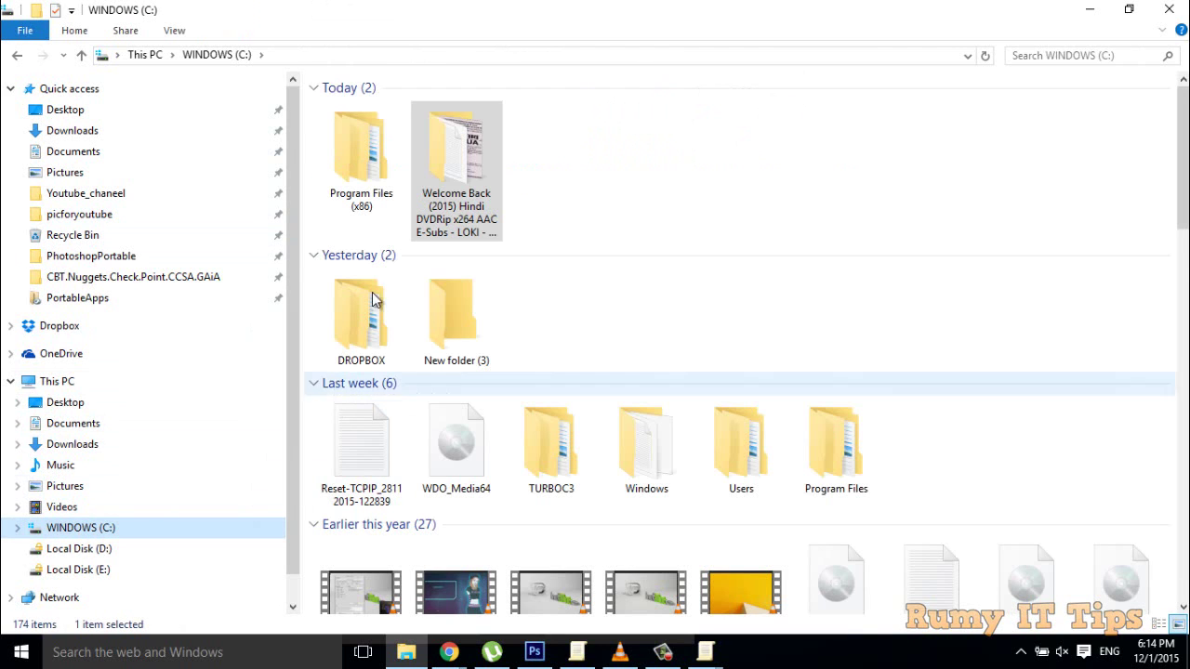
{"action": "double_click", "coordinate": [347, 160]}
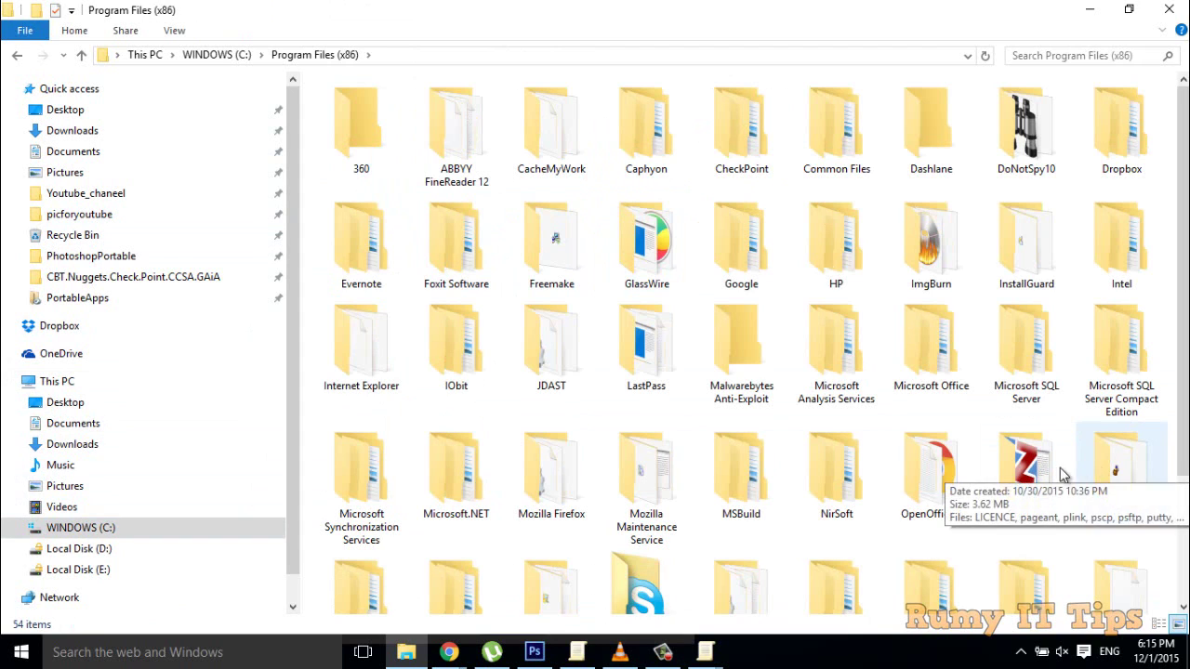
{"action": "double_click", "coordinate": [1028, 474]}
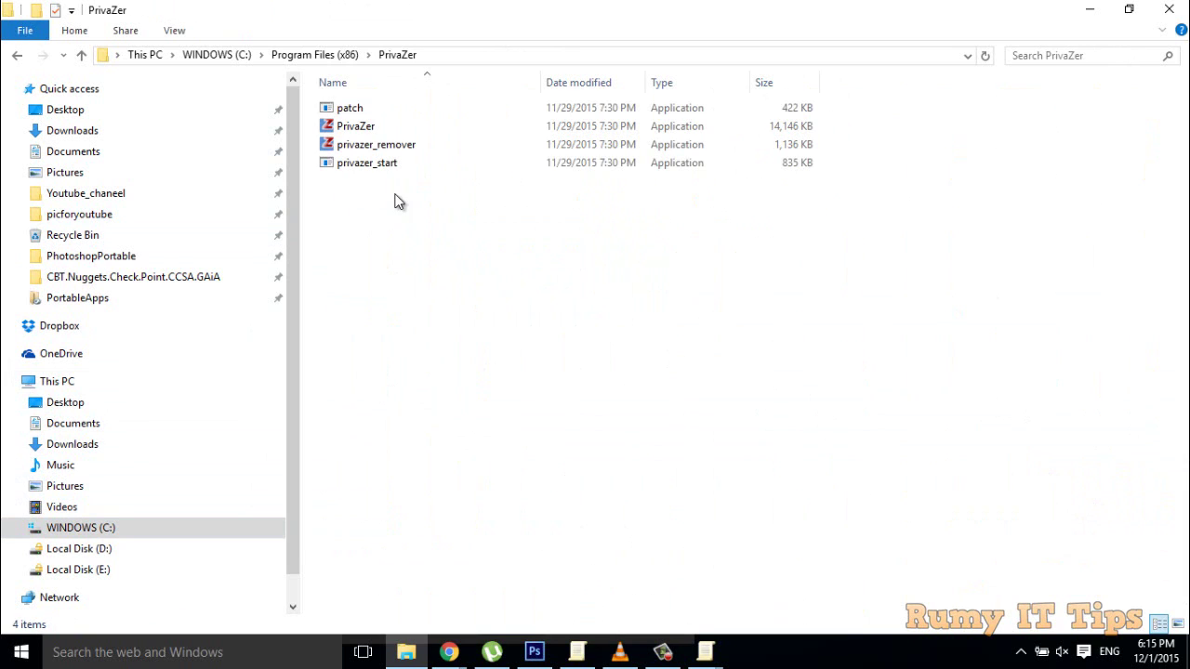
{"action": "double_click", "coordinate": [342, 124]}
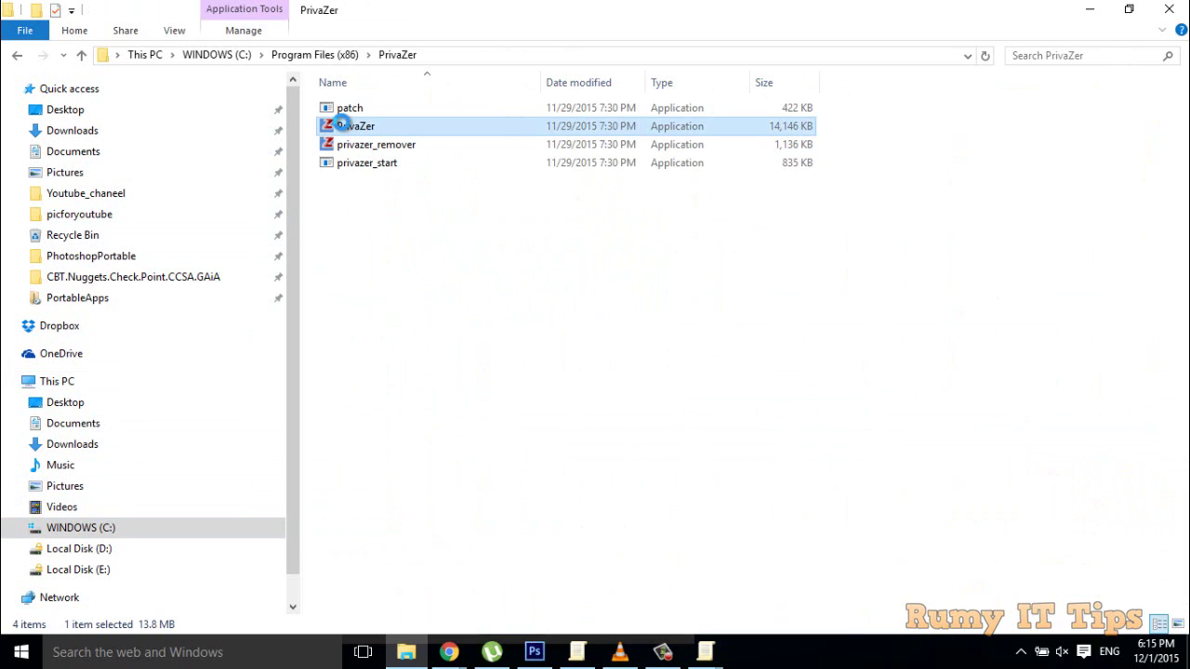
Copy the PrivaZer file name from its Properties and return to the Group Policy Editor
{"action": "right_click", "coordinate": [342, 124]}
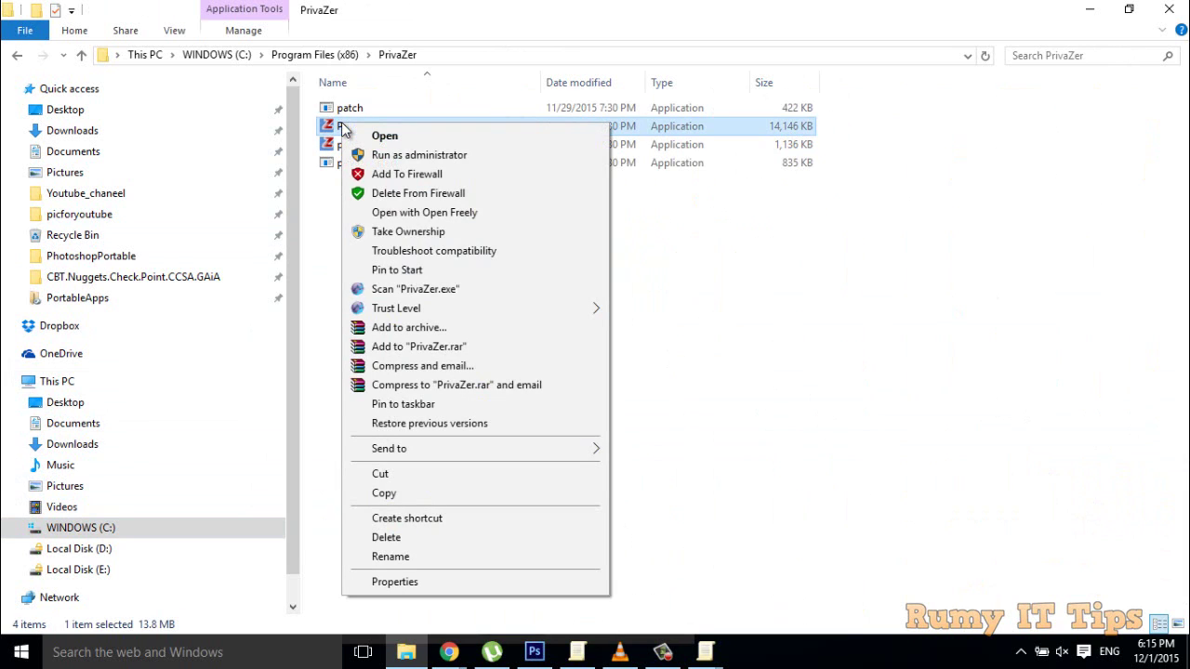
{"action": "left_click", "coordinate": [509, 582]}
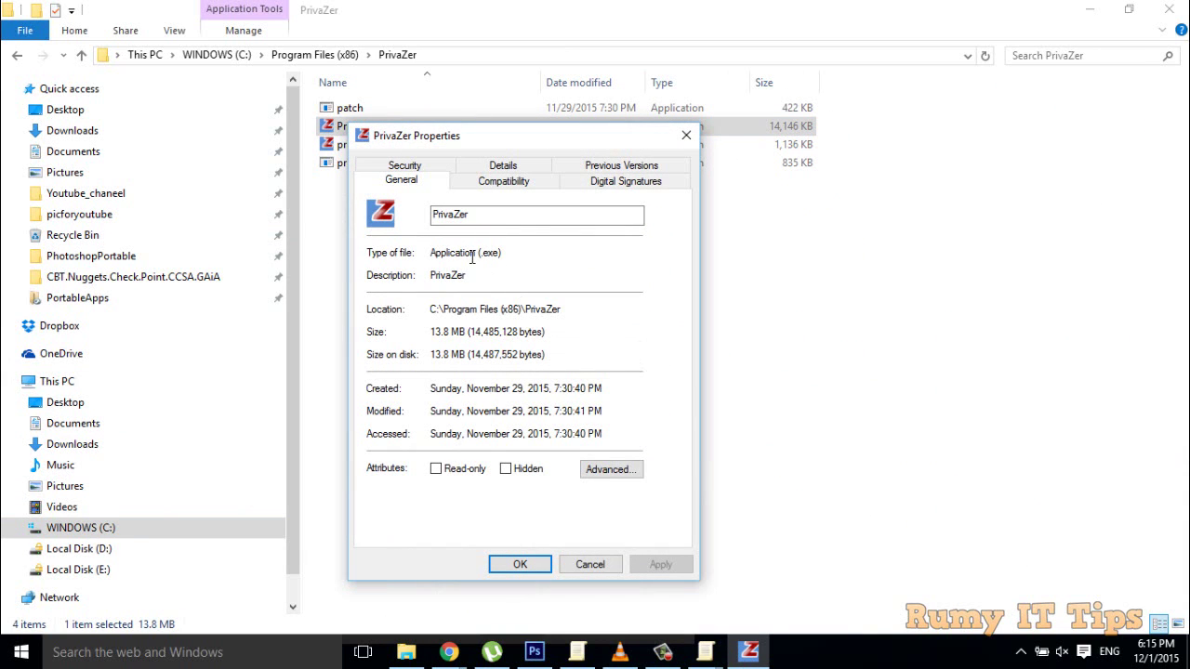
{"action": "left_click_drag", "start_coordinate": [475, 212], "coordinate": [437, 216]}
{"action": "right_click", "coordinate": [439, 217]}
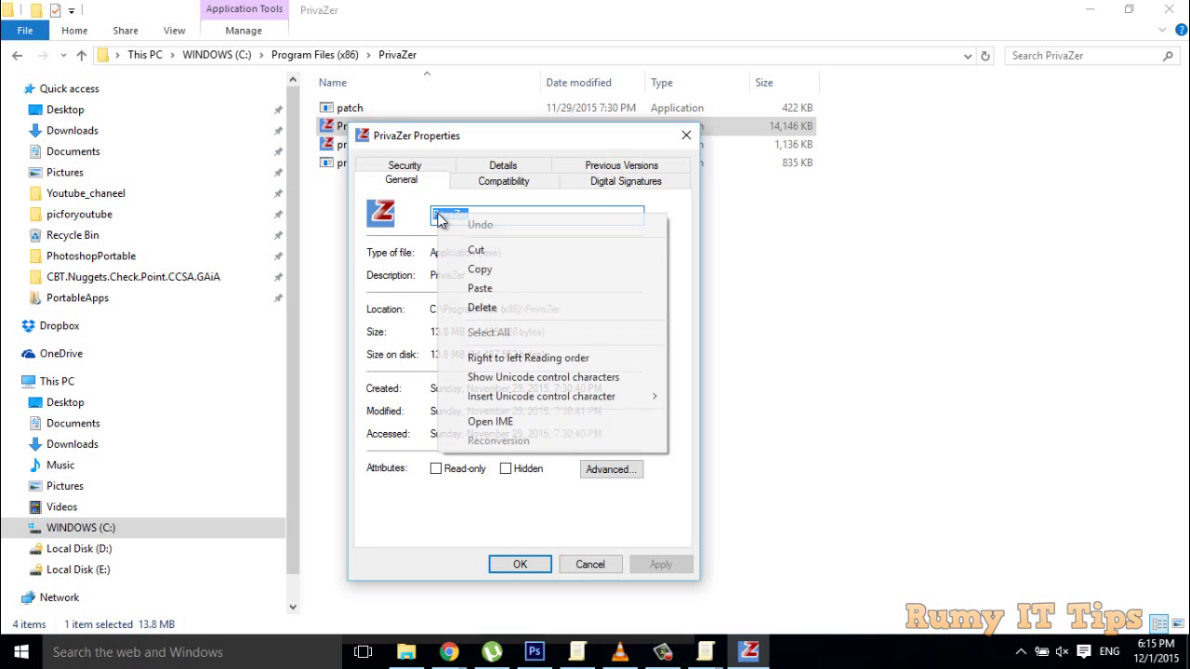
{"action": "left_click", "coordinate": [480, 270]}
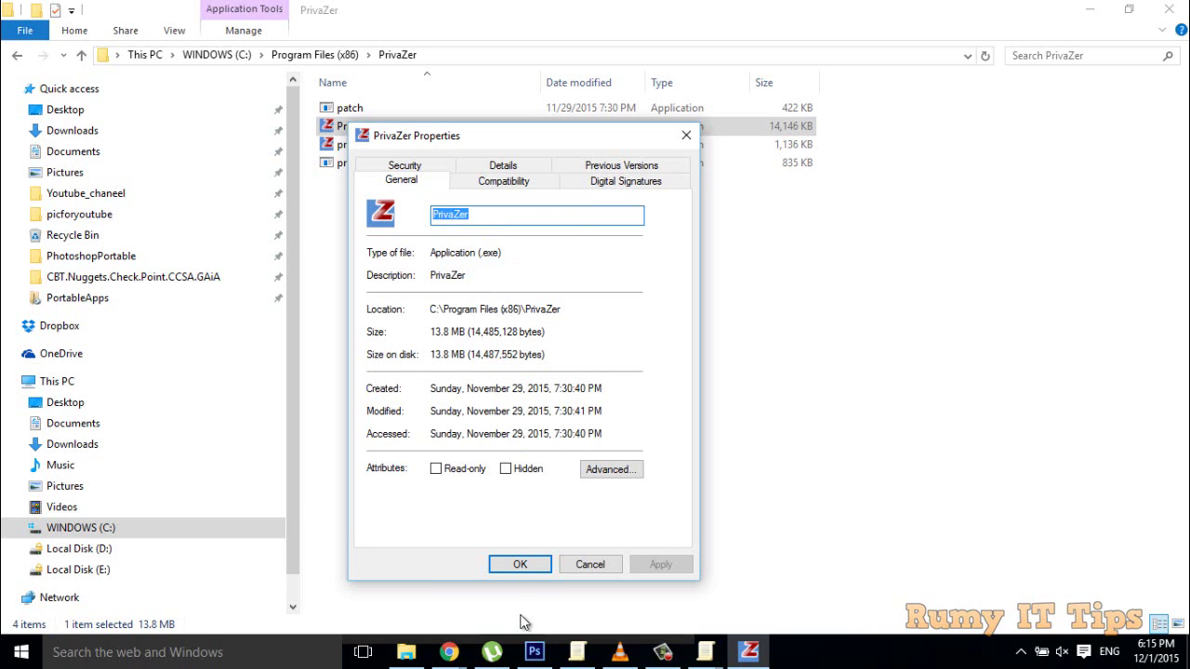
{"action": "left_click", "coordinate": [576, 656]}
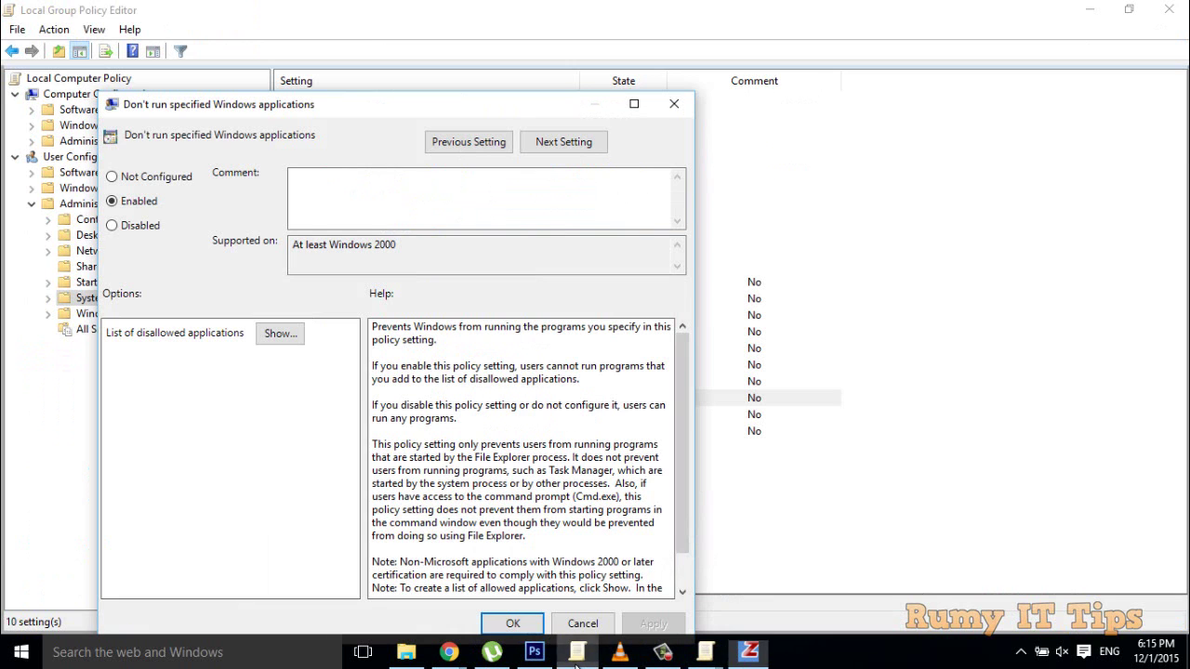
Add PrivaZer.exe below notepad.exe in the disallowed list and apply the policy
{"action": "left_click", "coordinate": [279, 334]}
{"action": "left_click", "coordinate": [280, 227]}
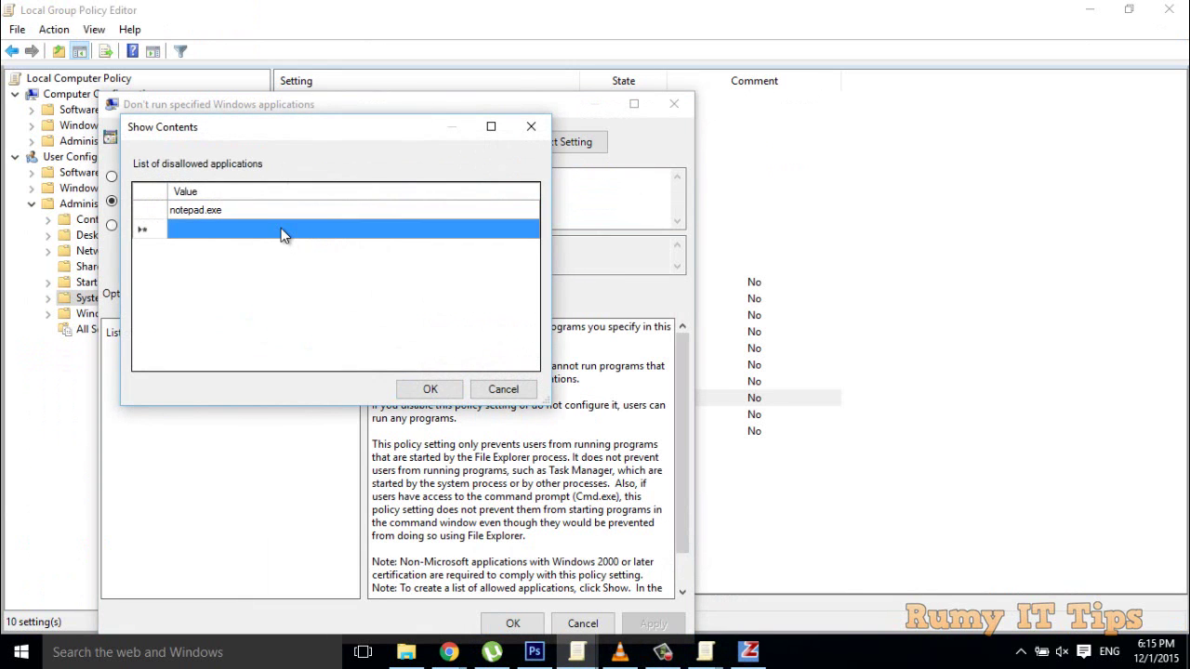
{"action": "left_click", "coordinate": [281, 227]}
{"action": "type", "text": "PrivaZer"}
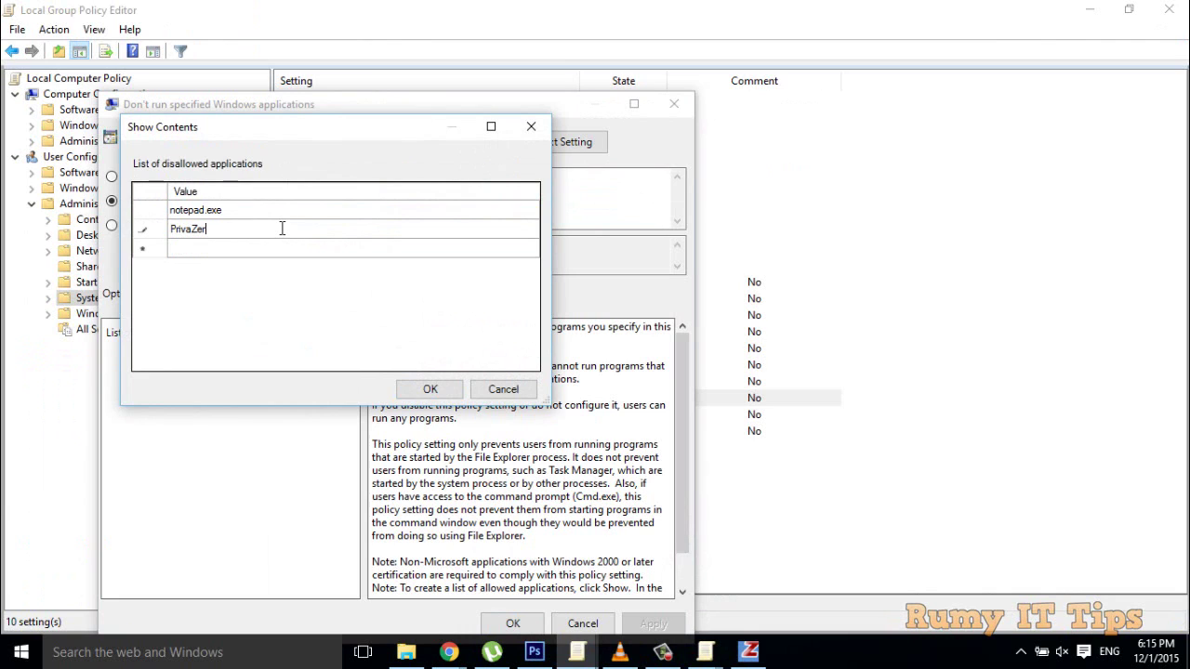
{"action": "type", "text": ".exe"}
{"action": "left_click", "coordinate": [425, 389]}
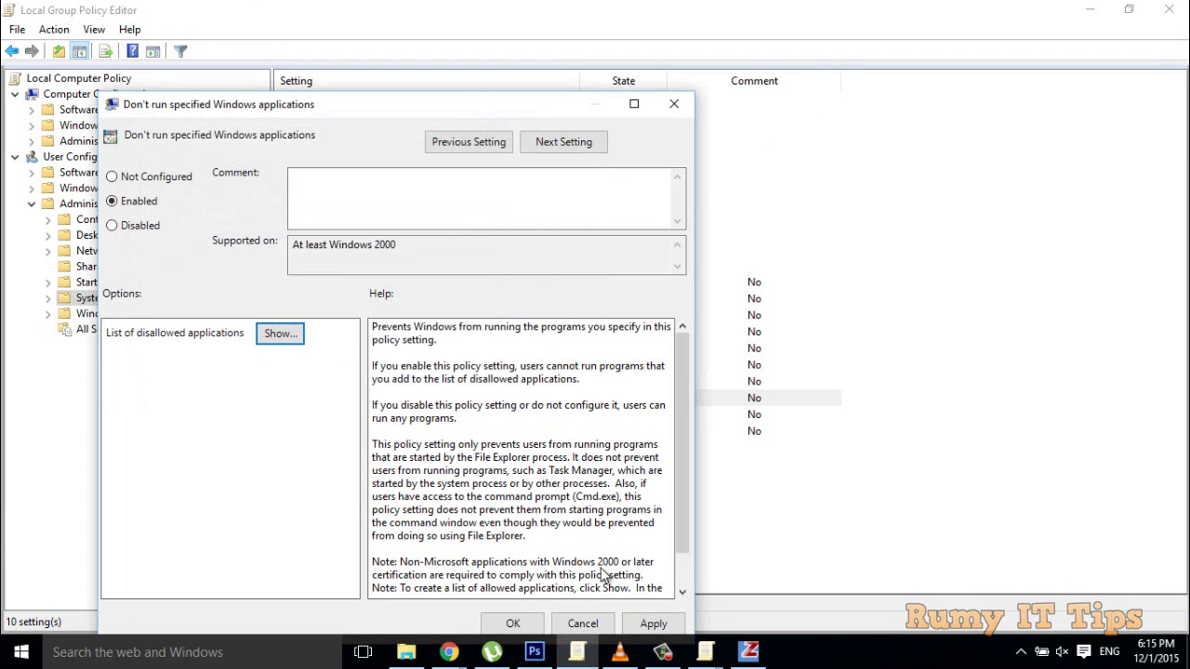
{"action": "left_click", "coordinate": [647, 622]}
{"action": "left_click", "coordinate": [516, 622]}
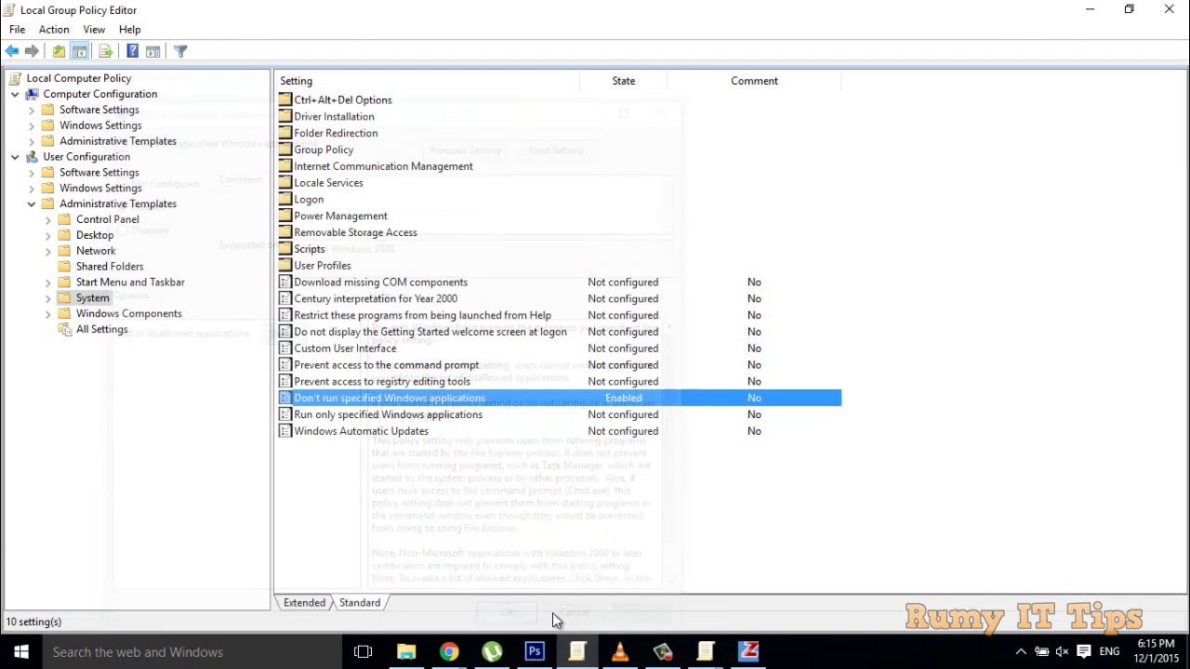
Cancel the PrivaZer Properties window and bring the PrivaZer folder forward
{"action": "left_click", "coordinate": [749, 651]}
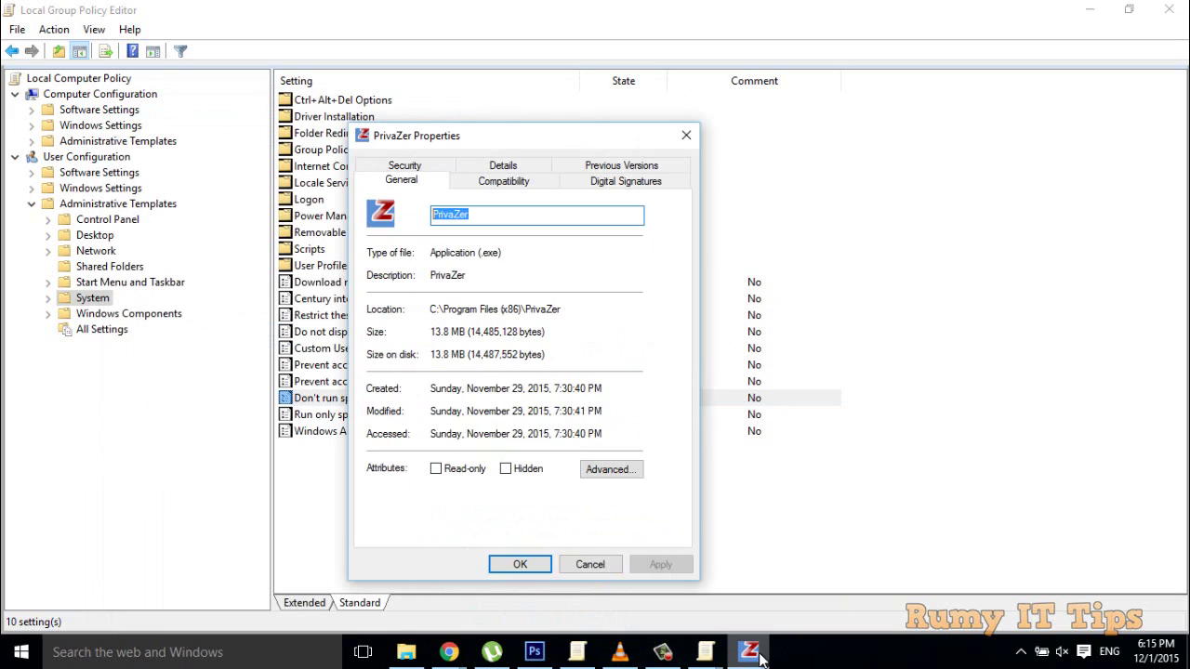
{"action": "left_click", "coordinate": [587, 564]}
{"action": "left_click", "coordinate": [406, 651]}
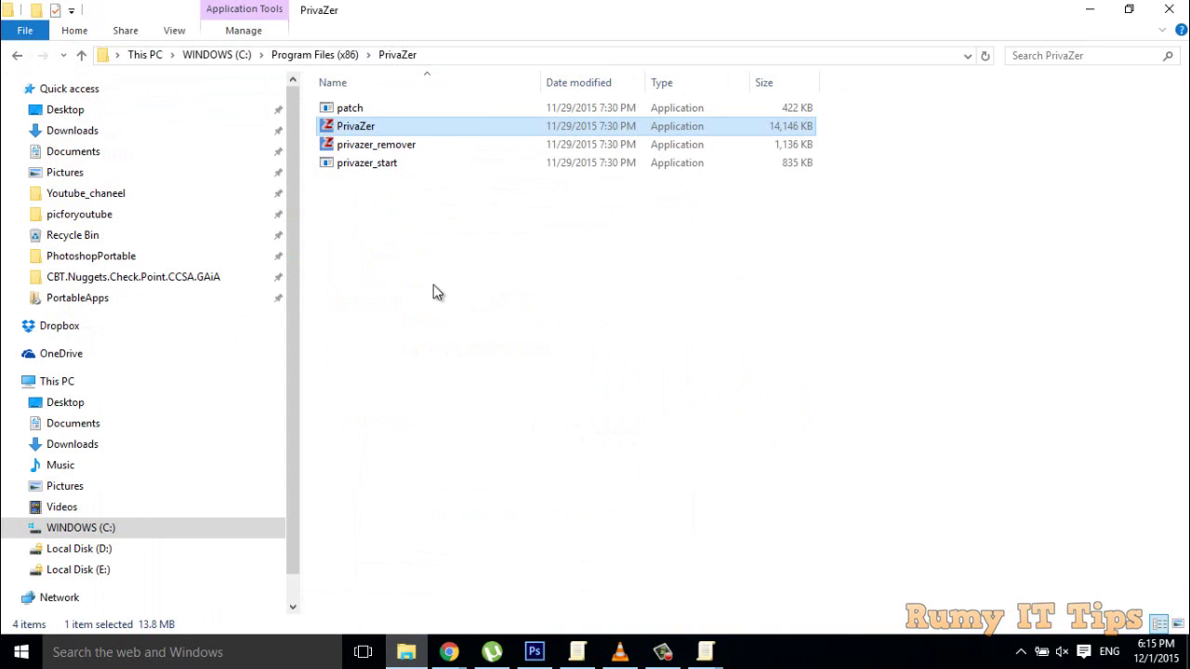
{"action": "double_click", "coordinate": [379, 128]}
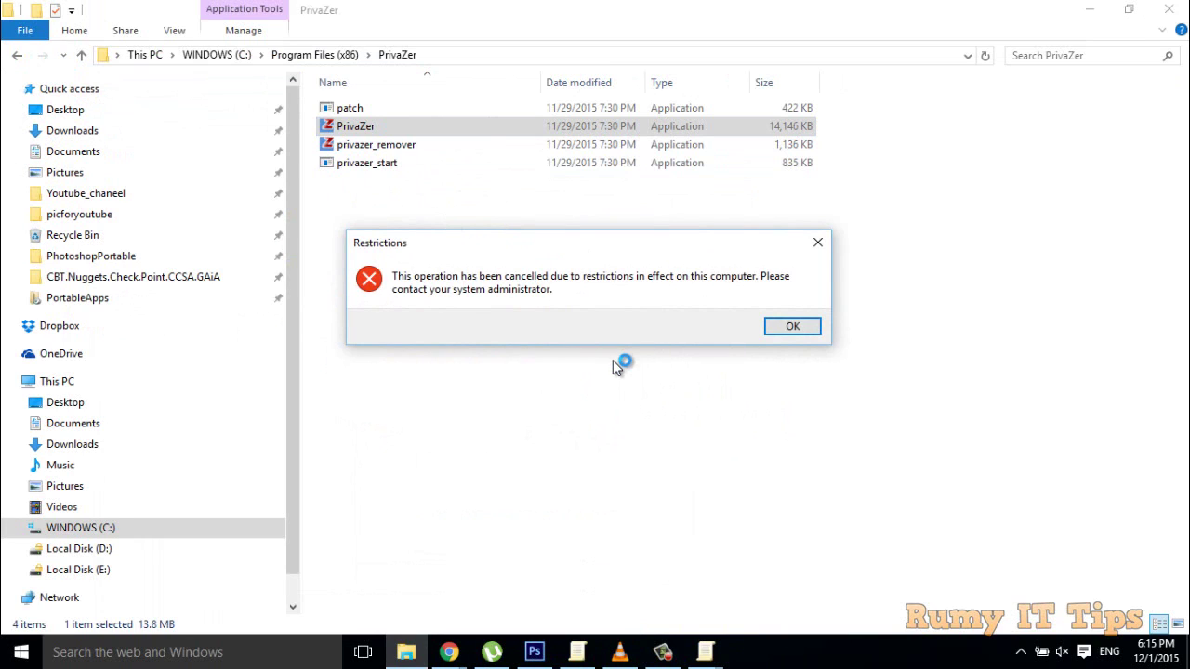
{"action": "left_click", "coordinate": [818, 242]}
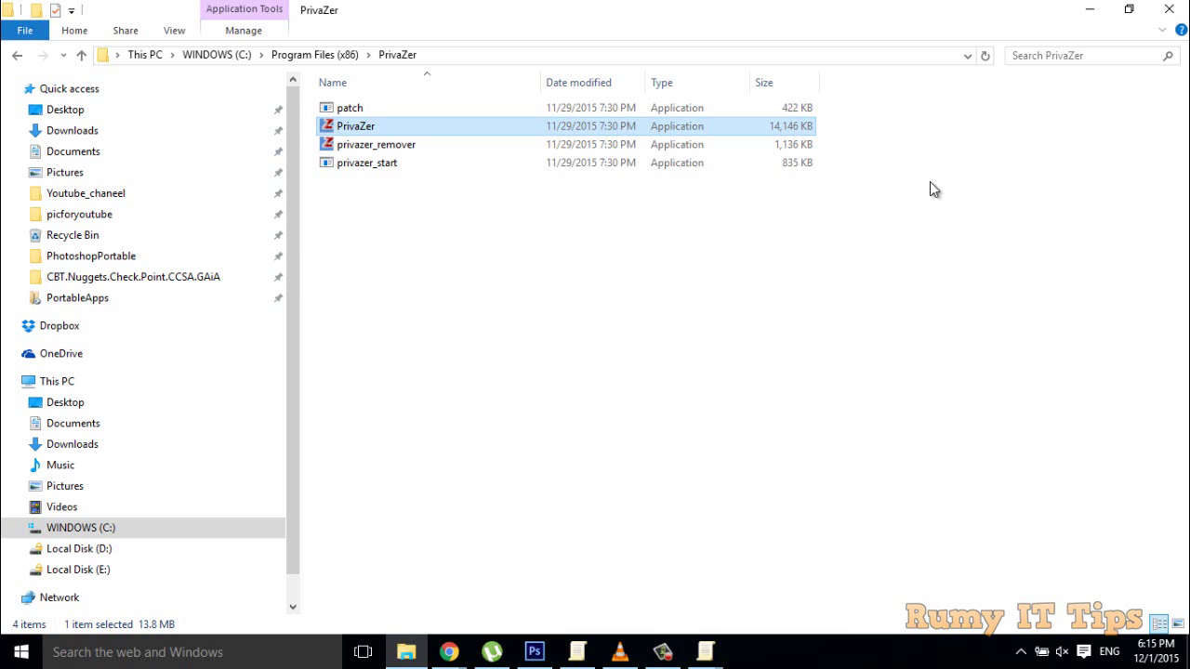
{"action": "left_click", "coordinate": [577, 653]}
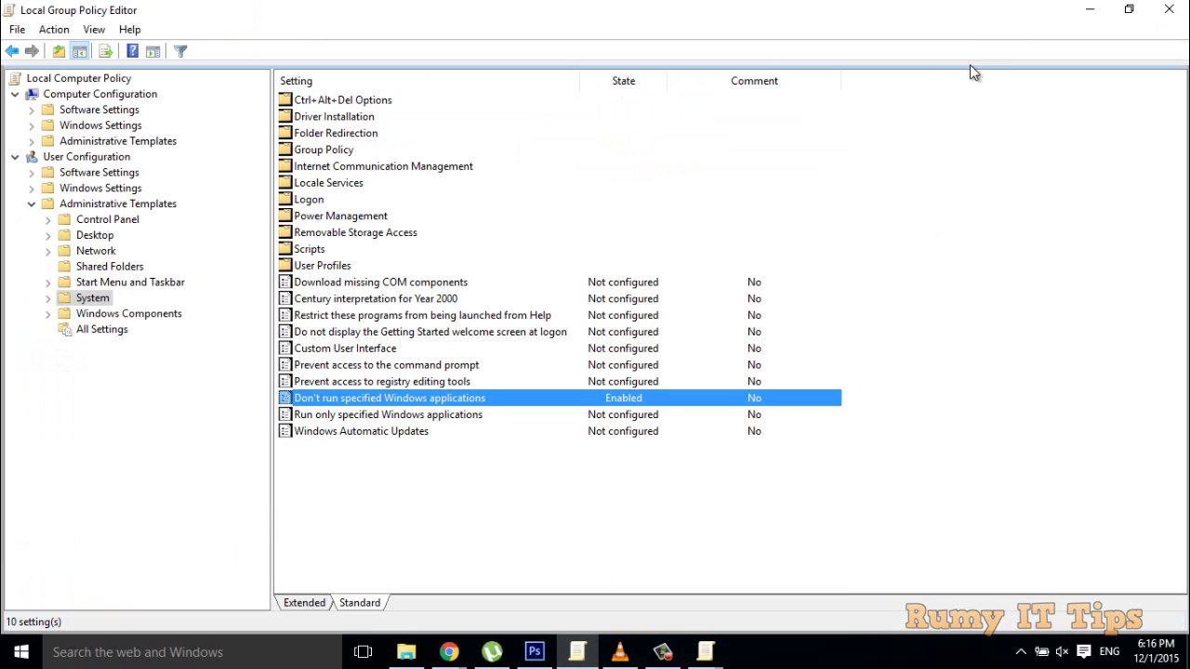
Minimize the editor, close the PrivaZer folder, then close the Group Policy Editor and its warning
{"action": "left_click", "coordinate": [1087, 11]}
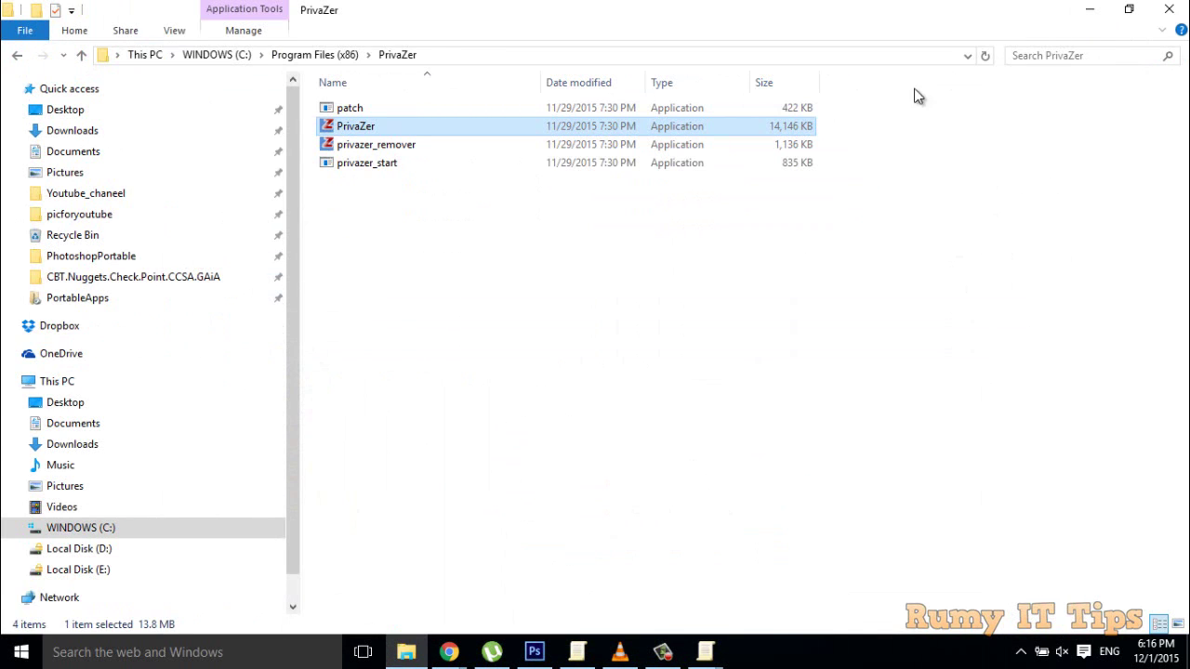
{"action": "left_click", "coordinate": [1168, 9]}
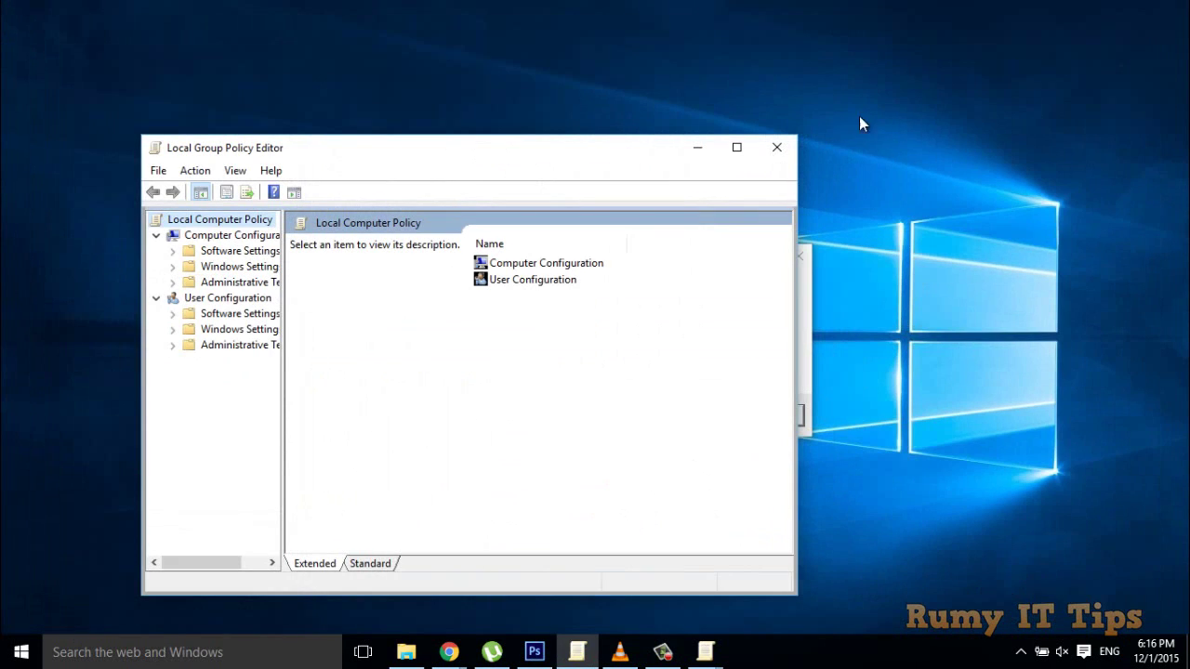
{"action": "left_click", "coordinate": [793, 154]}
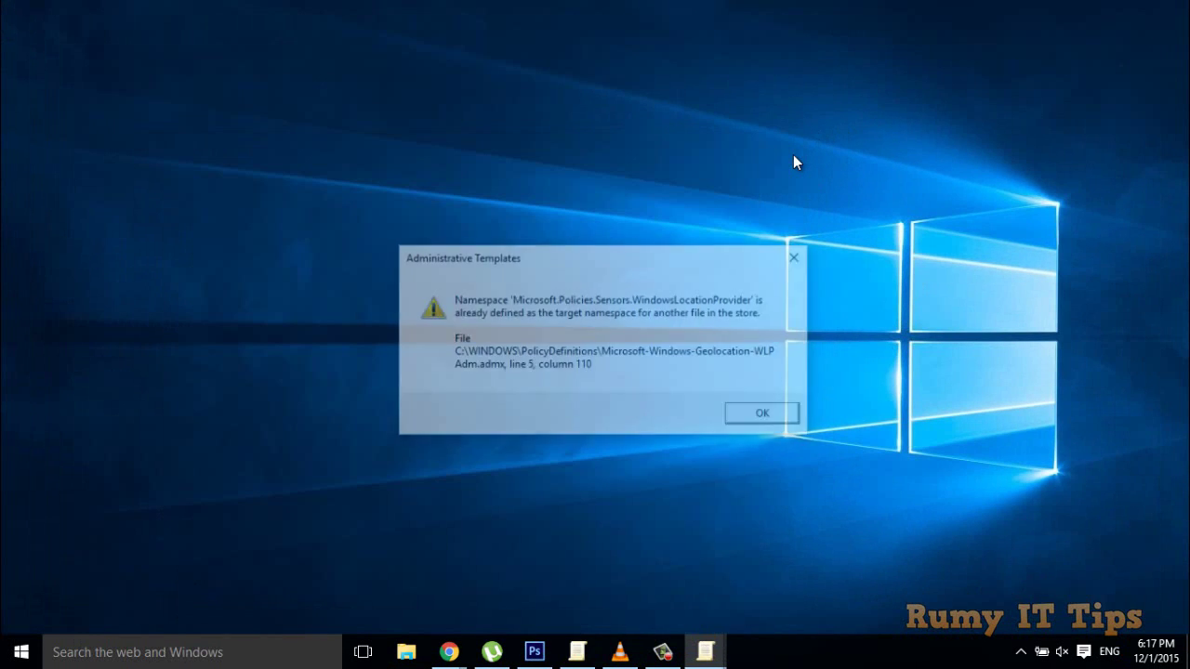
{"action": "left_click", "coordinate": [799, 260]}
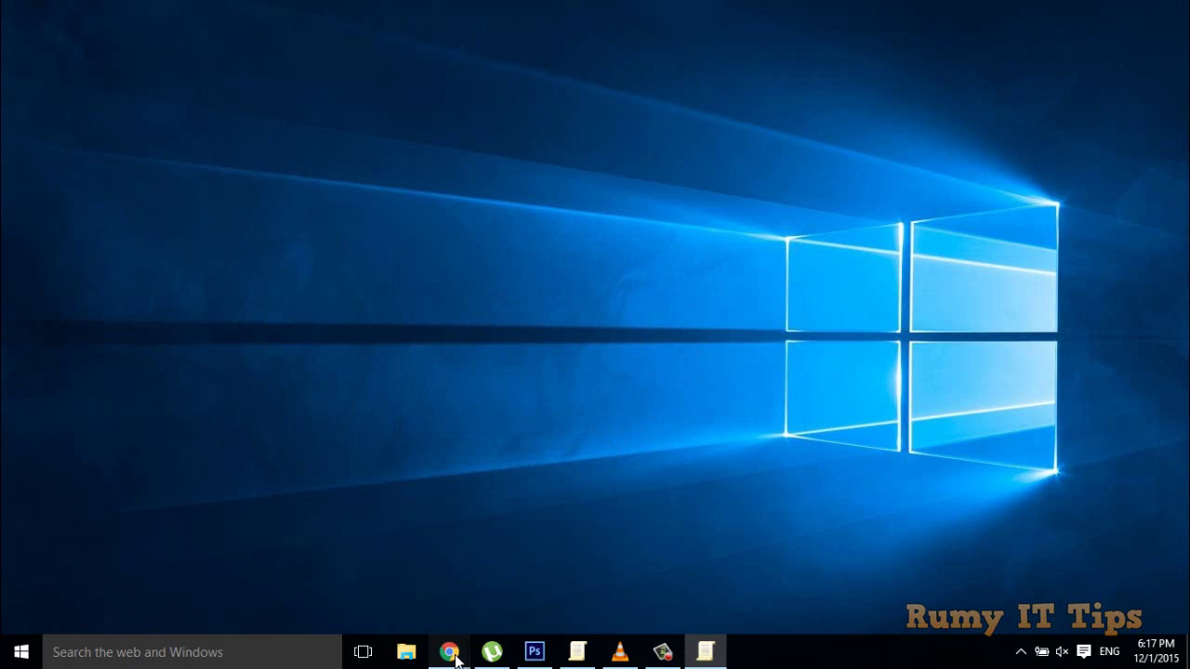
{"action": "mouse_move", "coordinate": [449, 652]}
{"action": "left_click", "coordinate": [590, 576]}
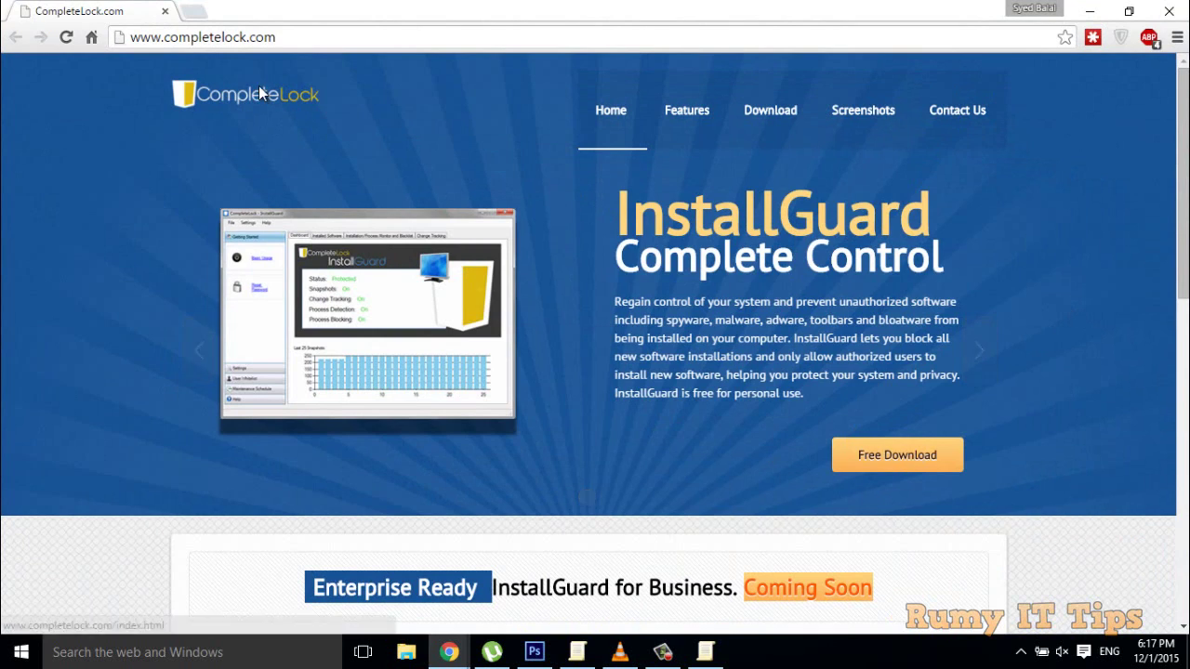
{"action": "left_click_drag", "start_coordinate": [178, 37], "coordinate": [224, 38]}
{"action": "left_click", "coordinate": [20, 226]}
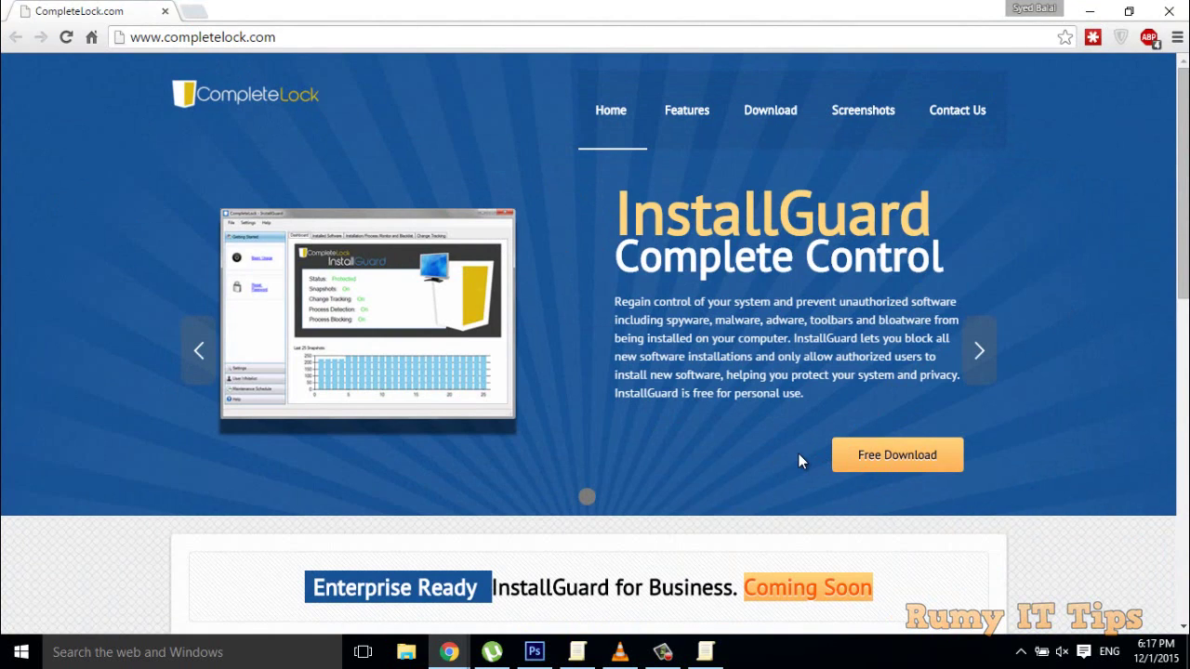
{"action": "left_click_drag", "start_coordinate": [1184, 203], "coordinate": [1185, 300]}
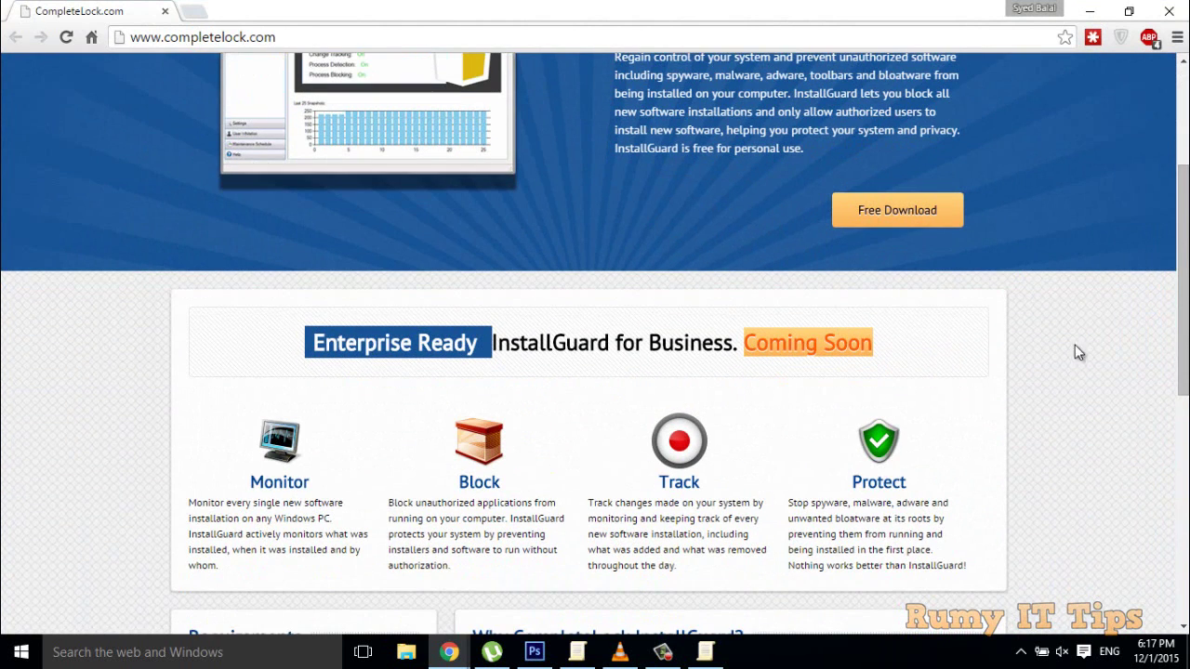
{"action": "left_click", "coordinate": [1089, 11]}
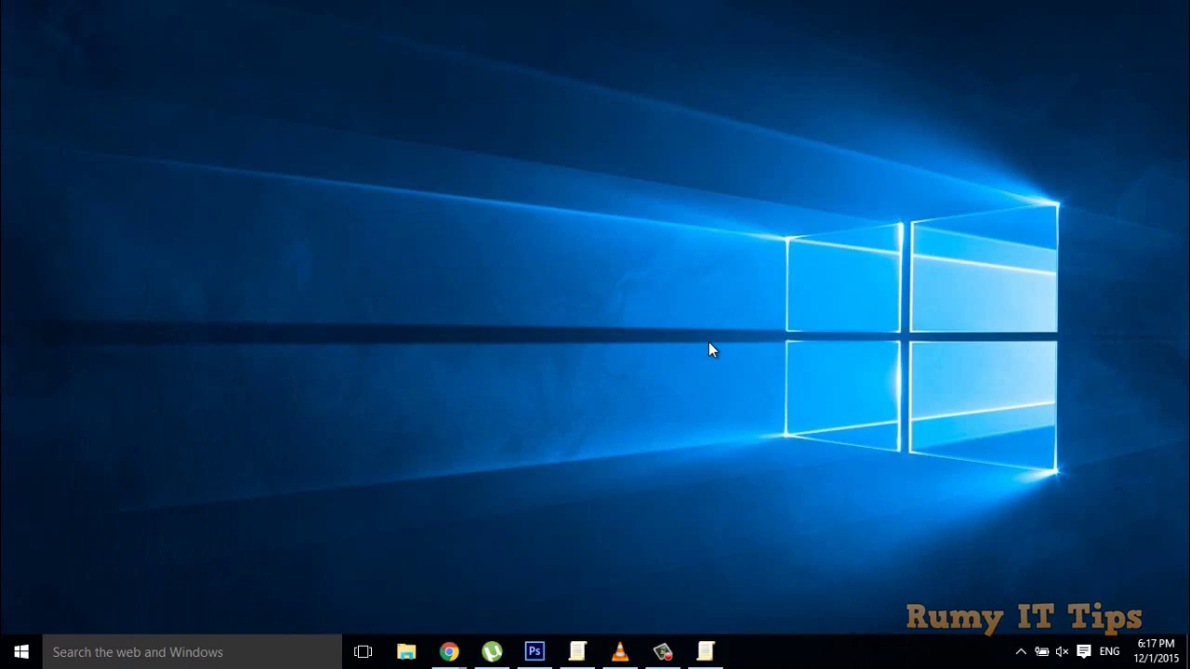
Launch InstallGuard from the Start menu and open its login prompt from the tray icon
{"action": "left_click", "coordinate": [1020, 651]}
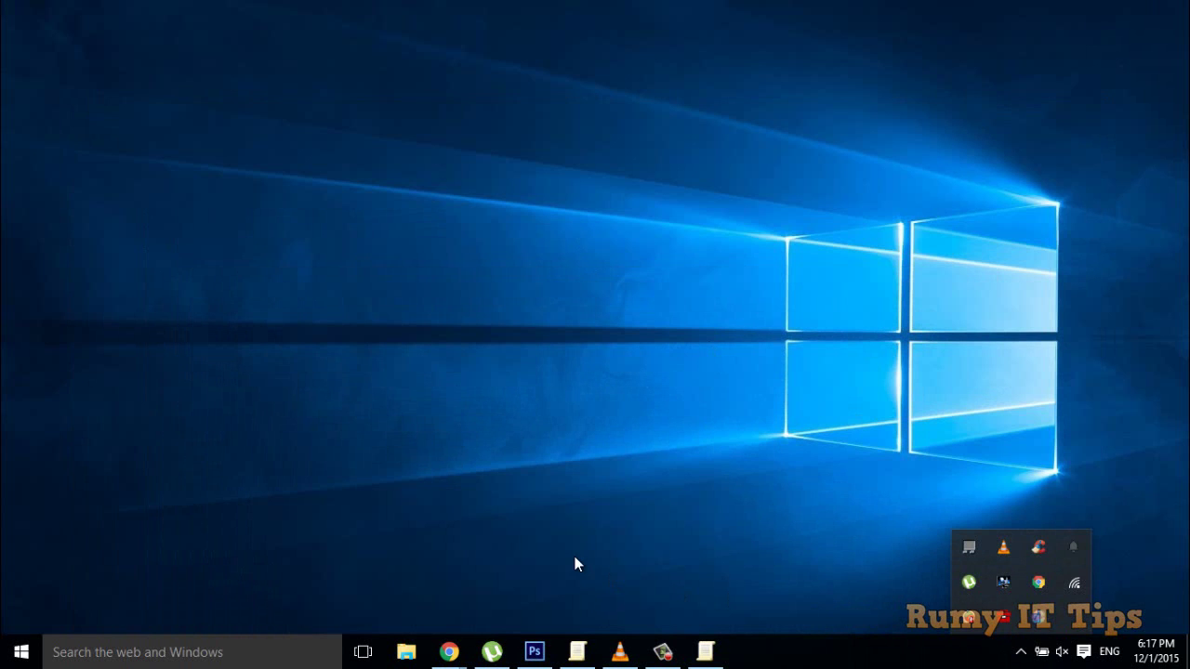
{"action": "key", "text": "super"}
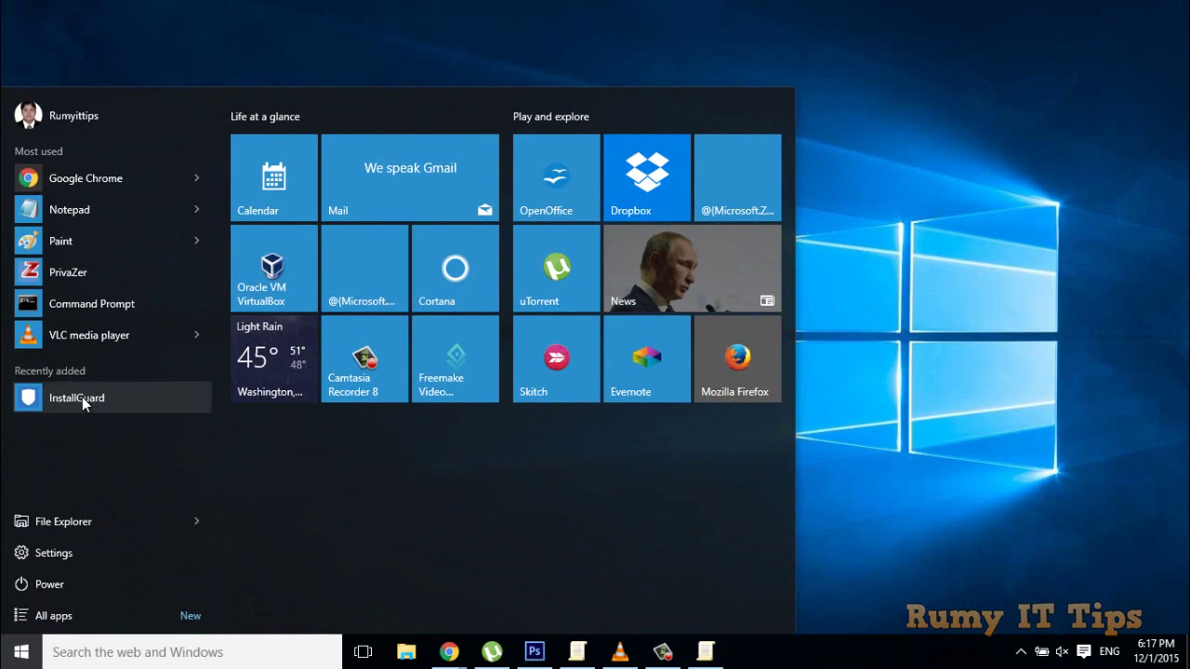
{"action": "left_click", "coordinate": [80, 397]}
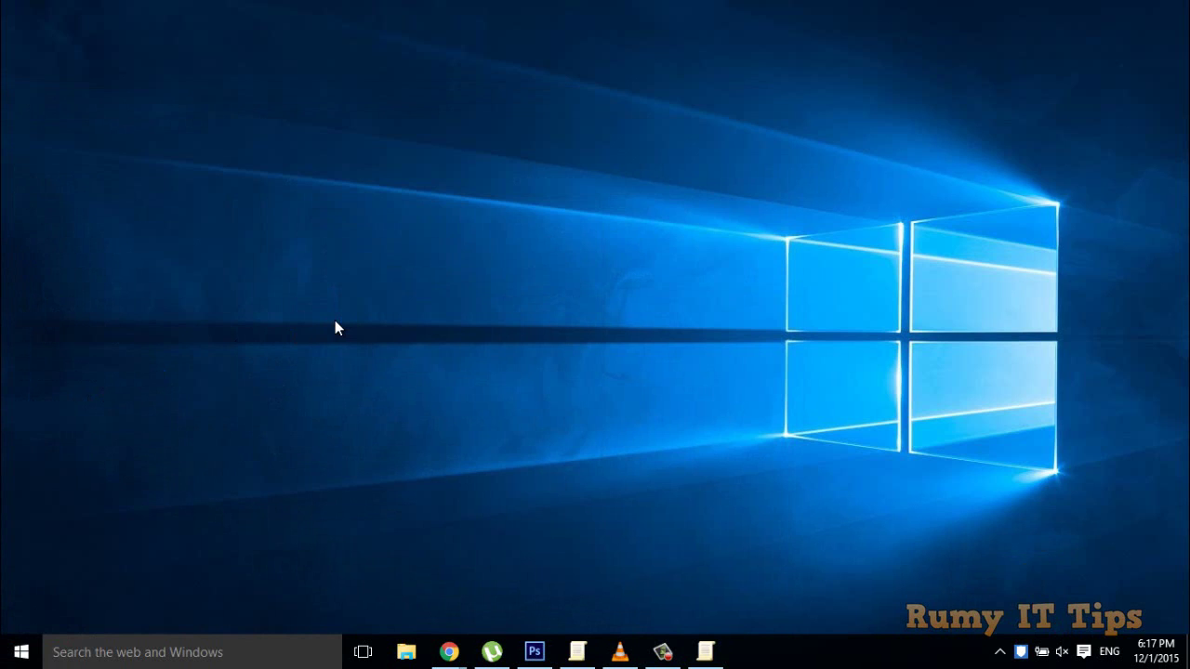
{"action": "double_click", "coordinate": [1020, 654]}
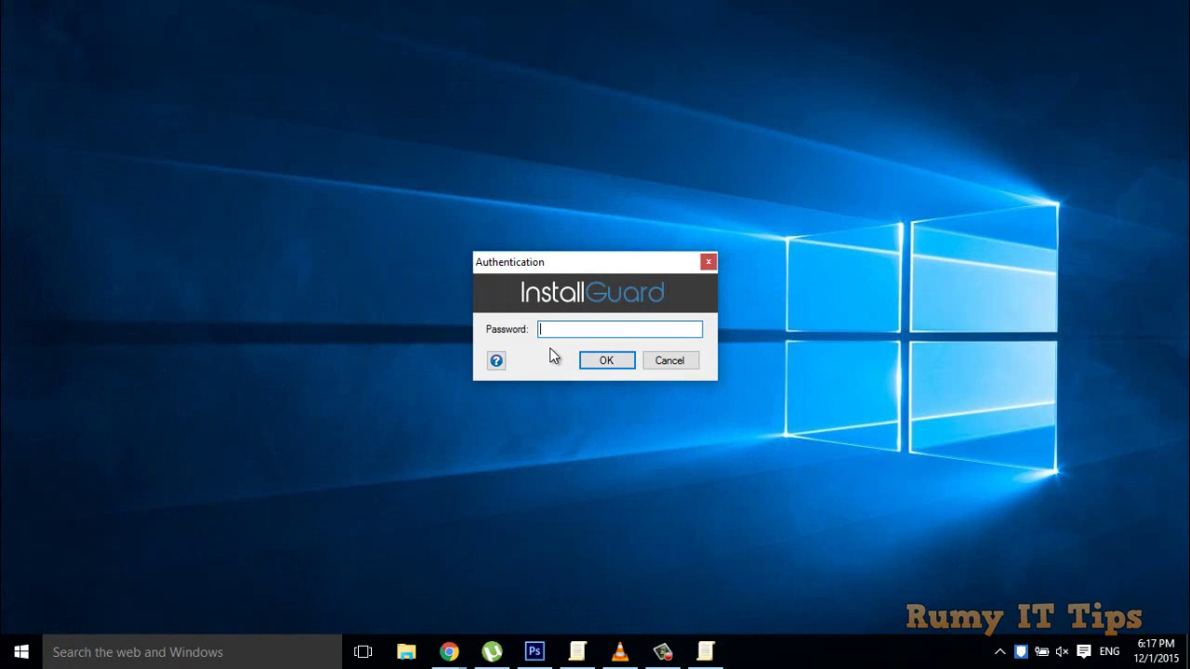
Look up the default first-time password in the help, then log in with it
{"action": "left_click", "coordinate": [498, 361]}
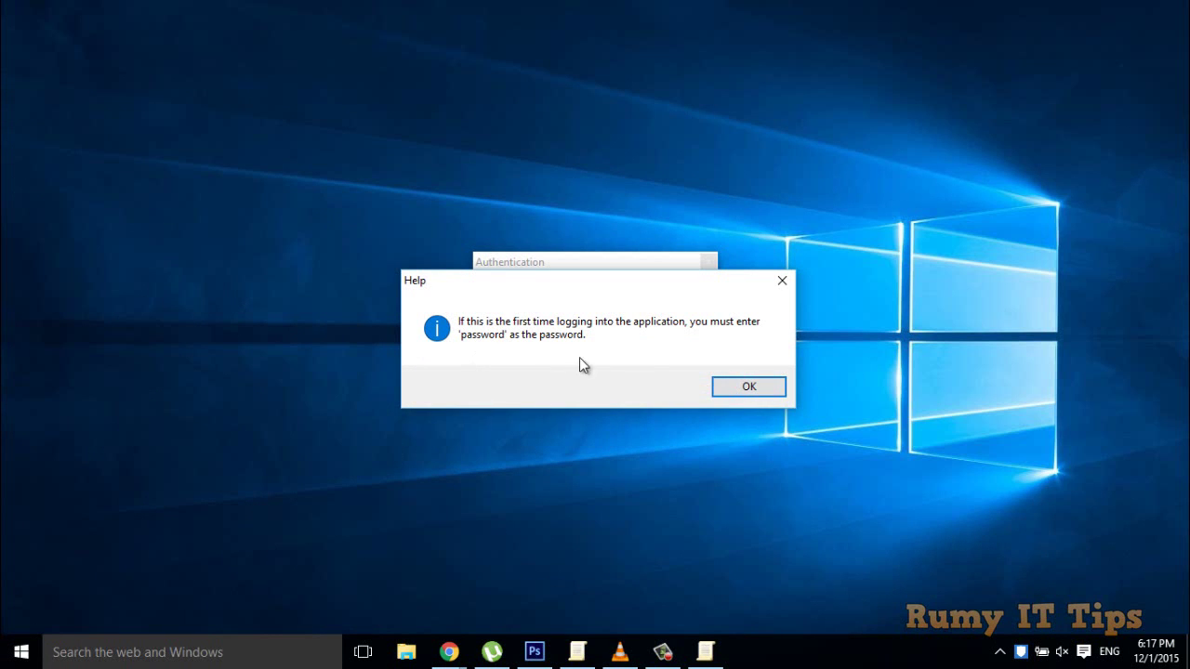
{"action": "left_click", "coordinate": [724, 388]}
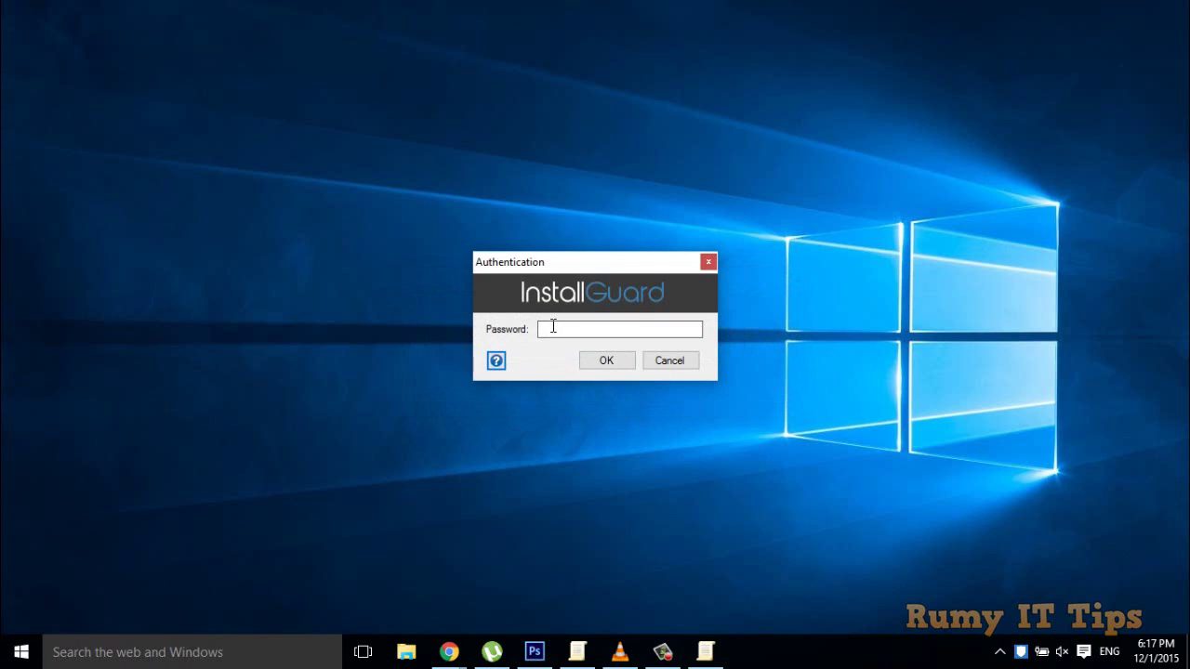
{"action": "left_click", "coordinate": [550, 330]}
{"action": "type", "text": "***"}
{"action": "key", "text": "Return"}
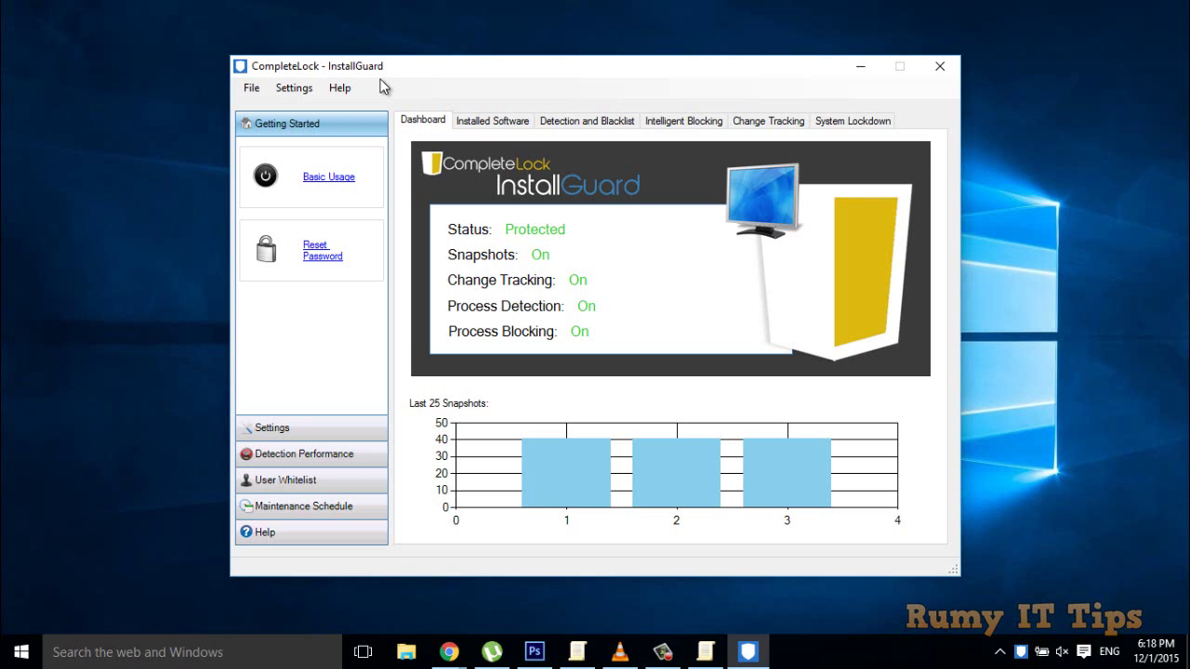
On the Installed Software tab, open Manage Whitelist from the User Whitelist sidebar section
{"action": "left_click", "coordinate": [482, 122]}
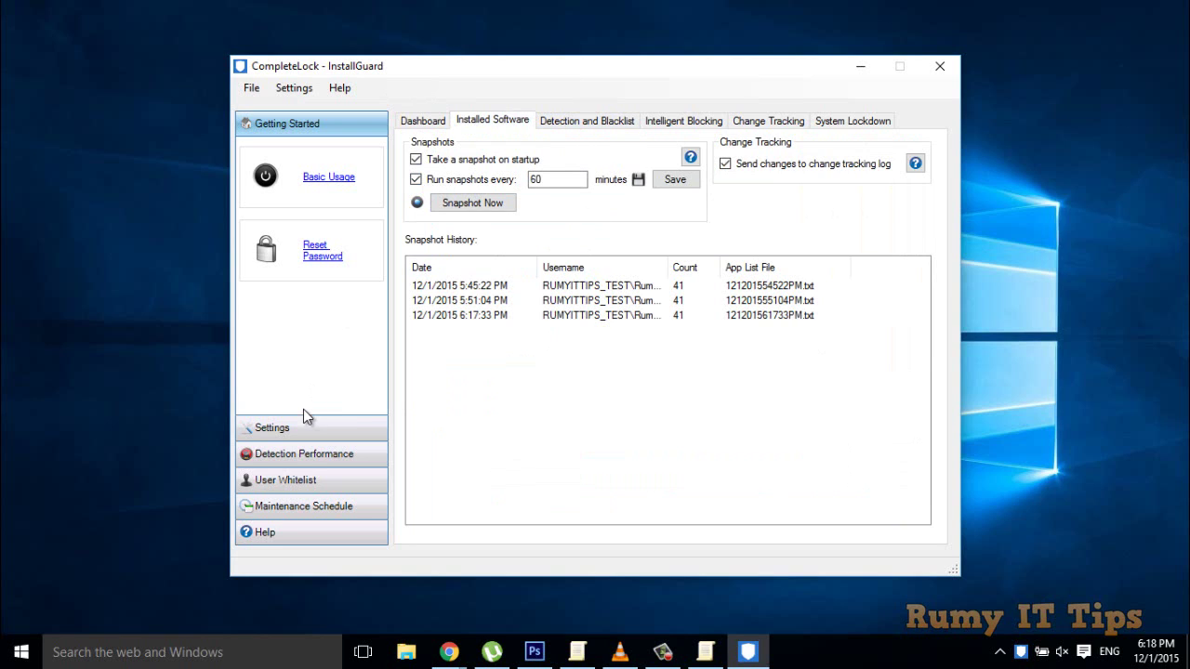
{"action": "left_click", "coordinate": [285, 483]}
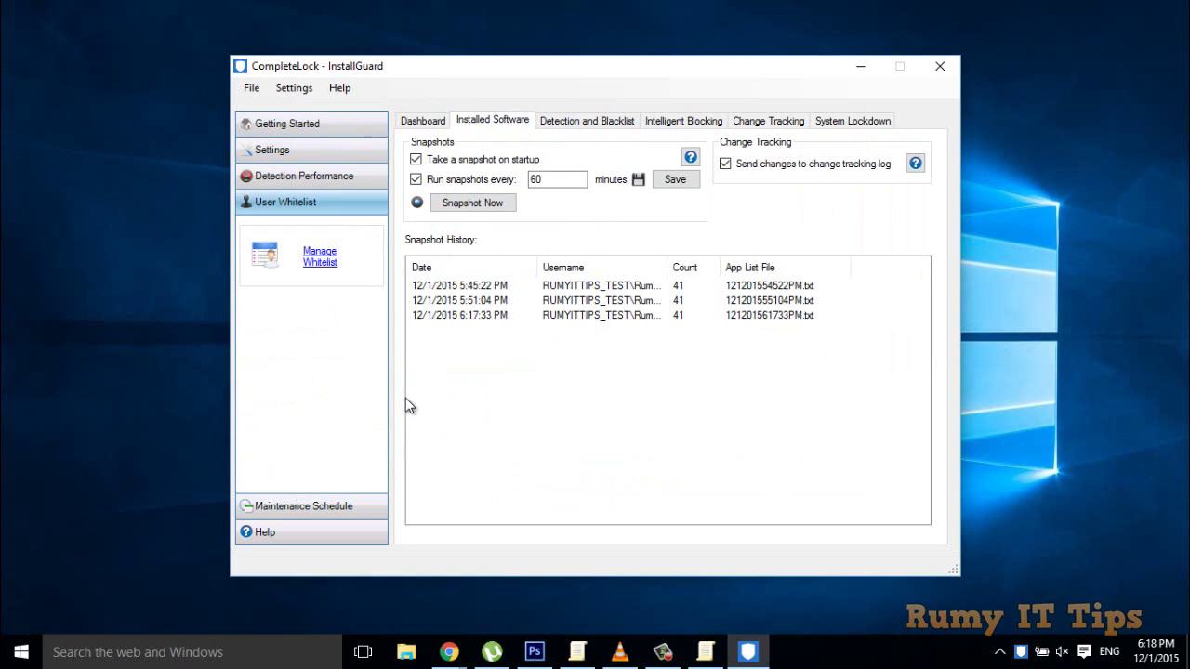
{"action": "left_click", "coordinate": [320, 260]}
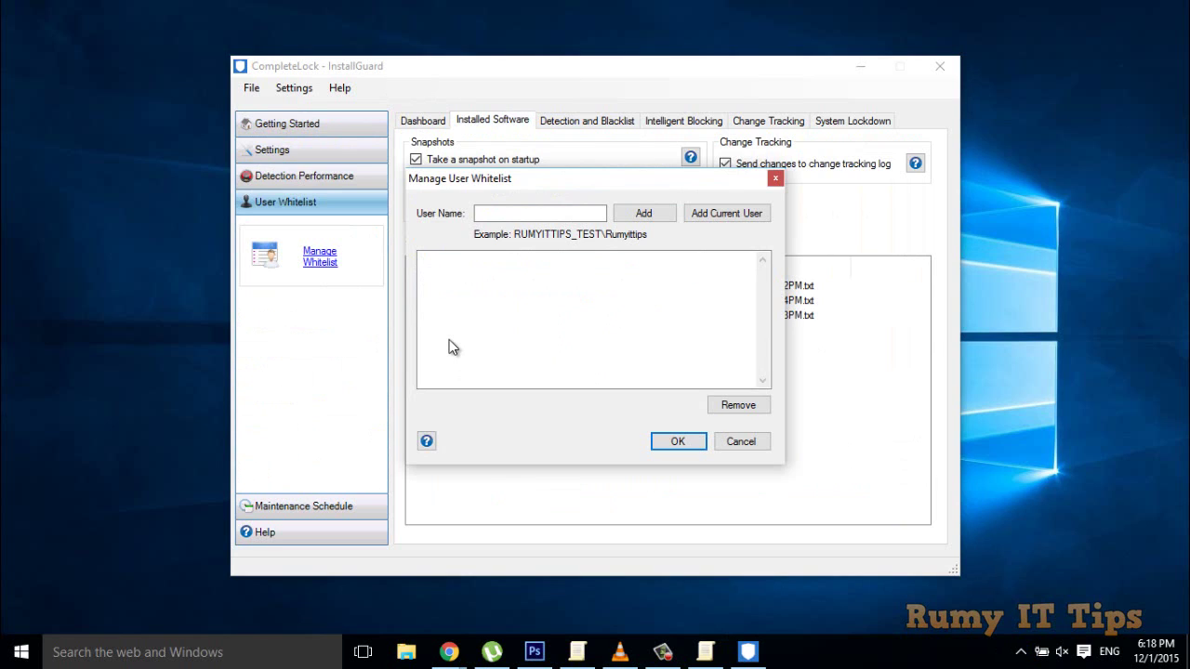
Try adding the user and current user to the whitelist, dismiss the duplicate warning, and cancel
{"action": "left_click", "coordinate": [644, 213]}
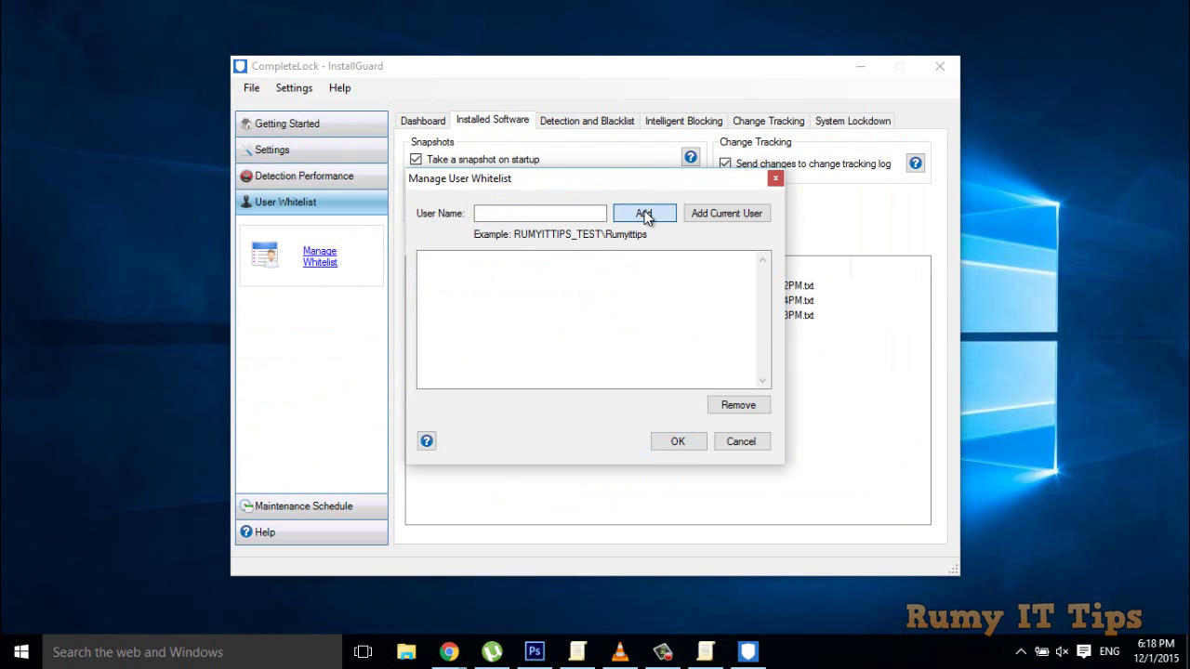
{"action": "left_click", "coordinate": [677, 281]}
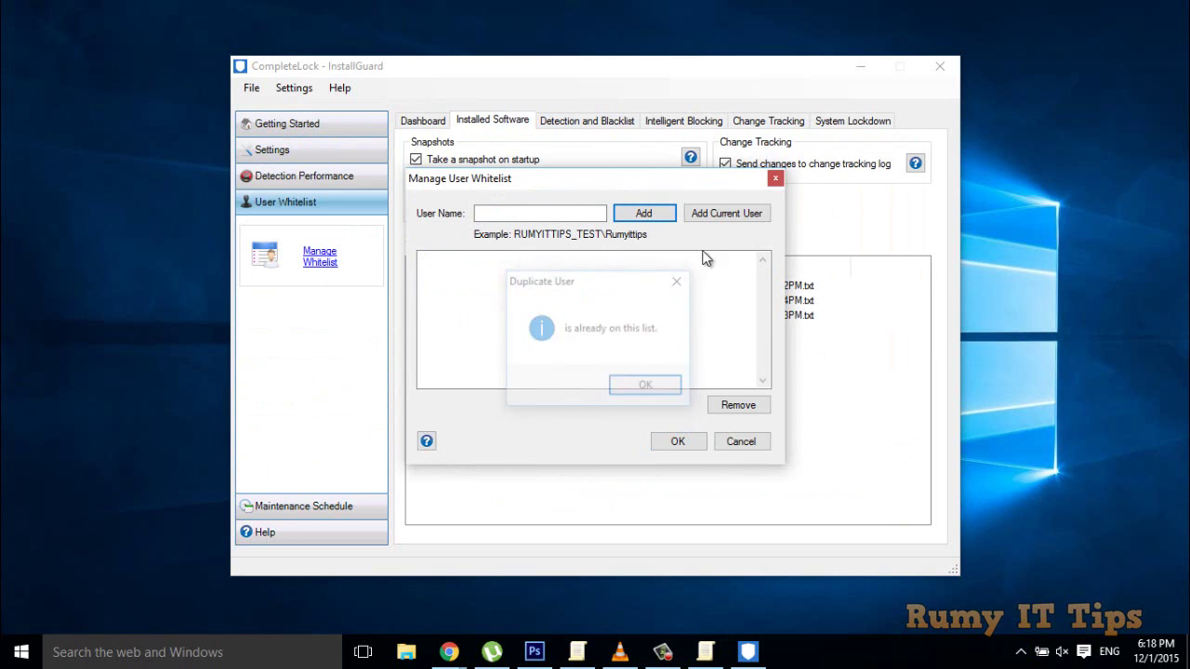
{"action": "left_click", "coordinate": [721, 213]}
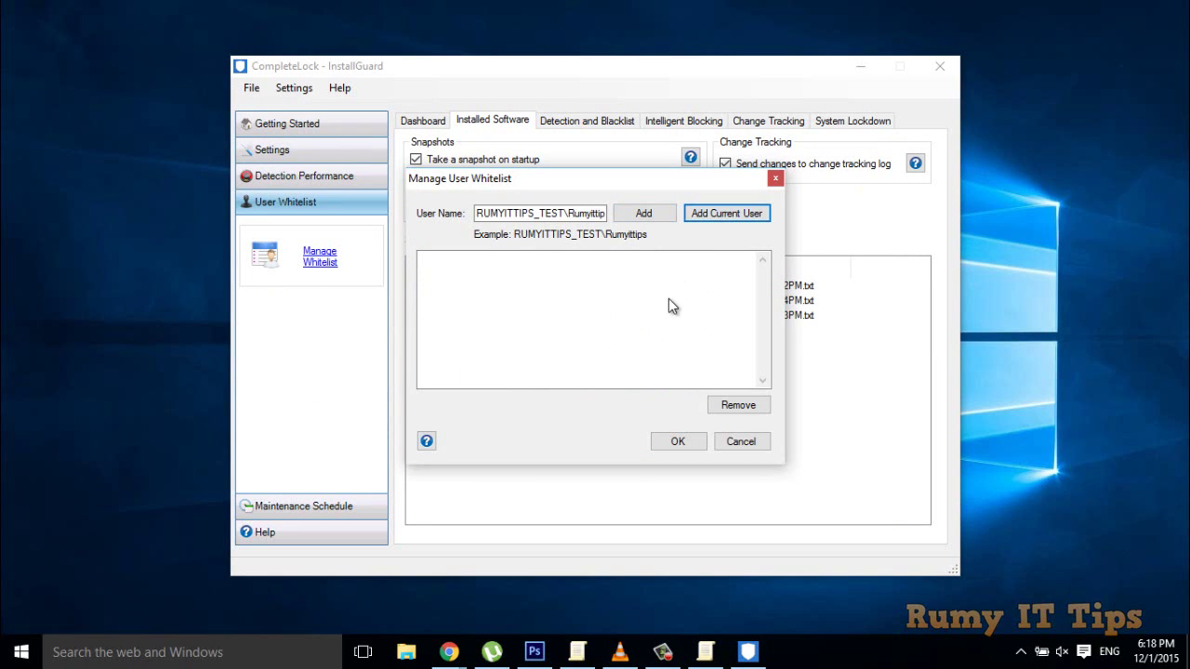
{"action": "left_click", "coordinate": [728, 440]}
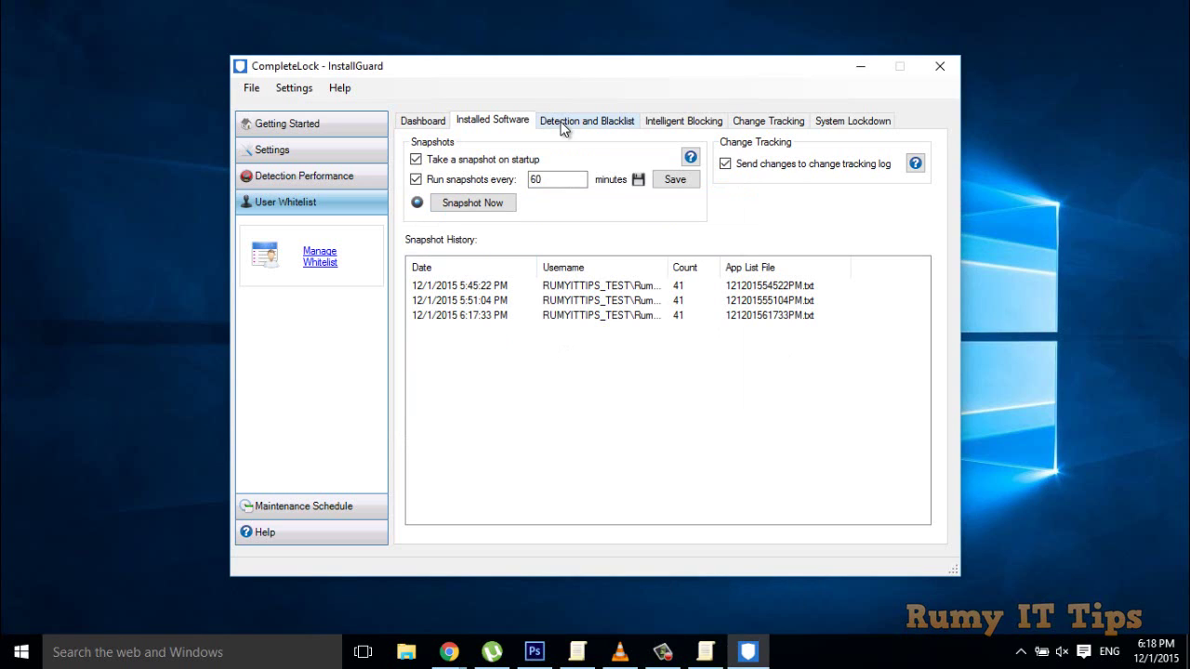
Check the File menu's exit options, then minimize InstallGuard to the desktop
{"action": "left_click", "coordinate": [251, 88]}
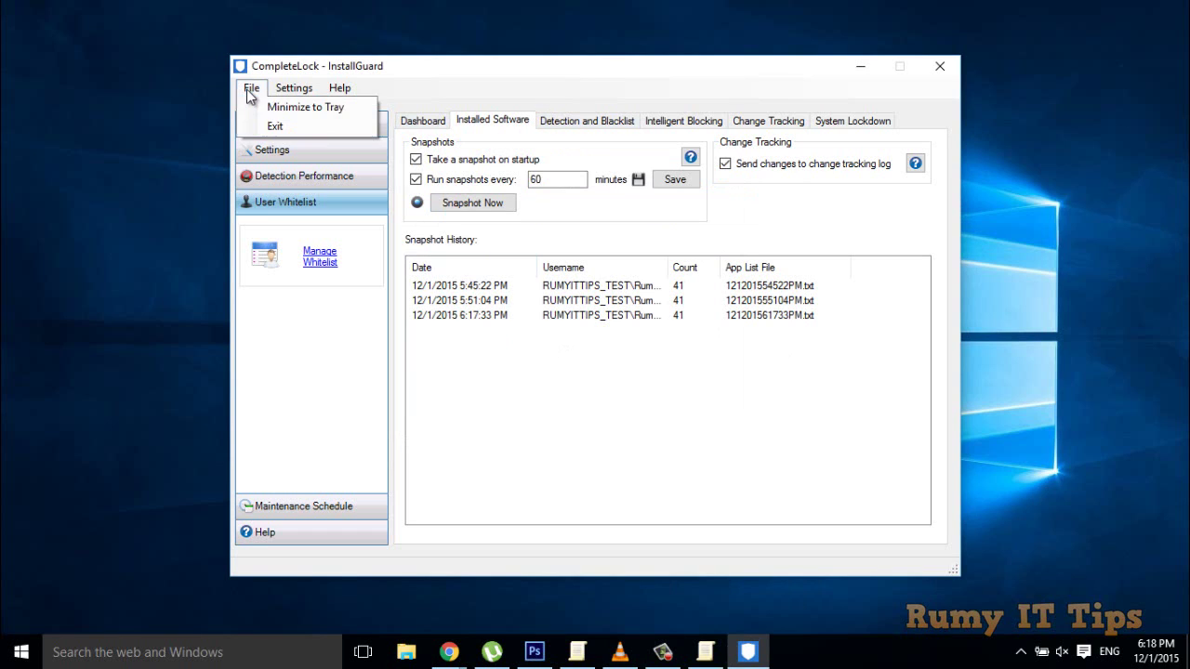
{"action": "left_click", "coordinate": [385, 66]}
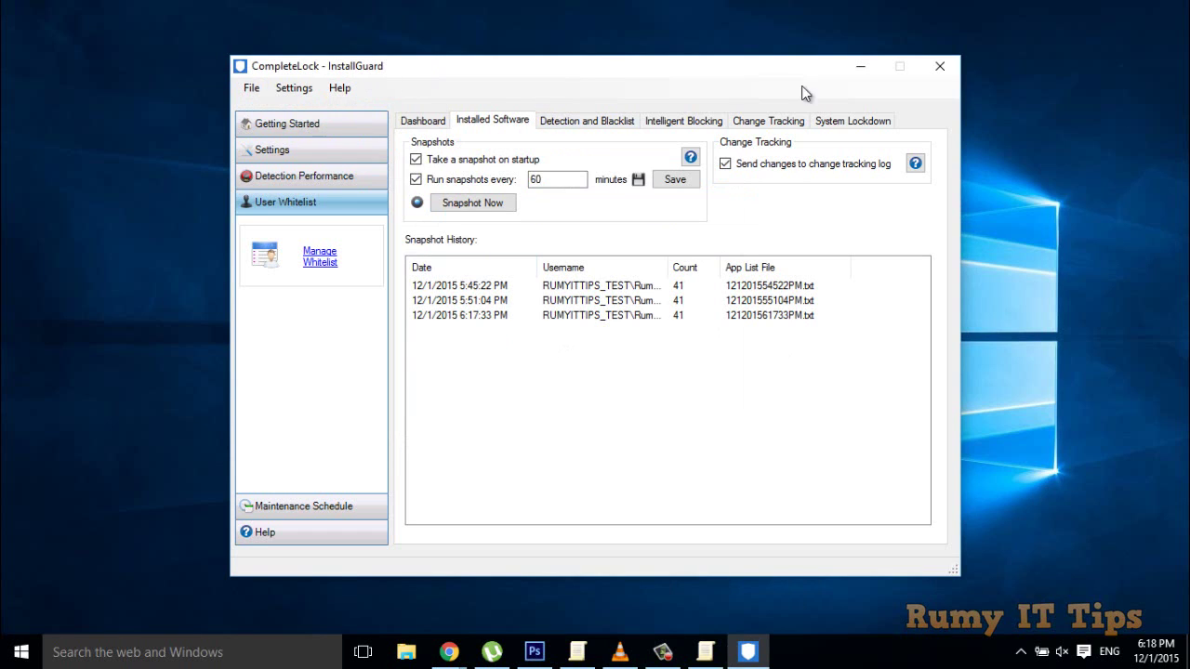
{"action": "left_click", "coordinate": [859, 73]}
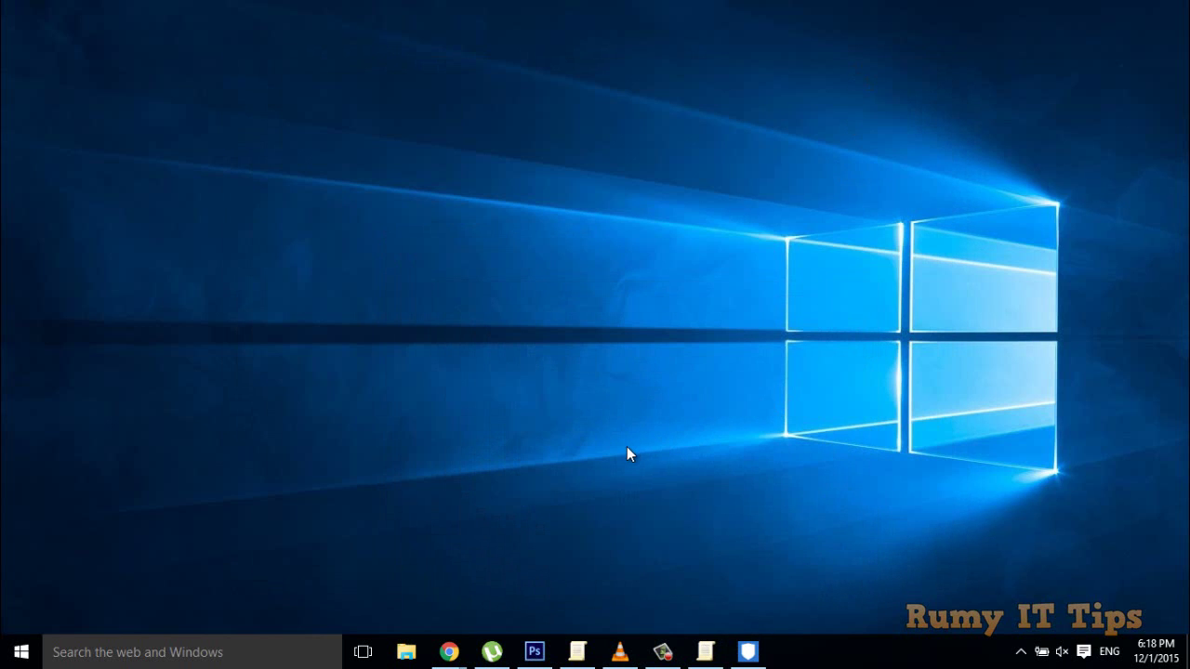